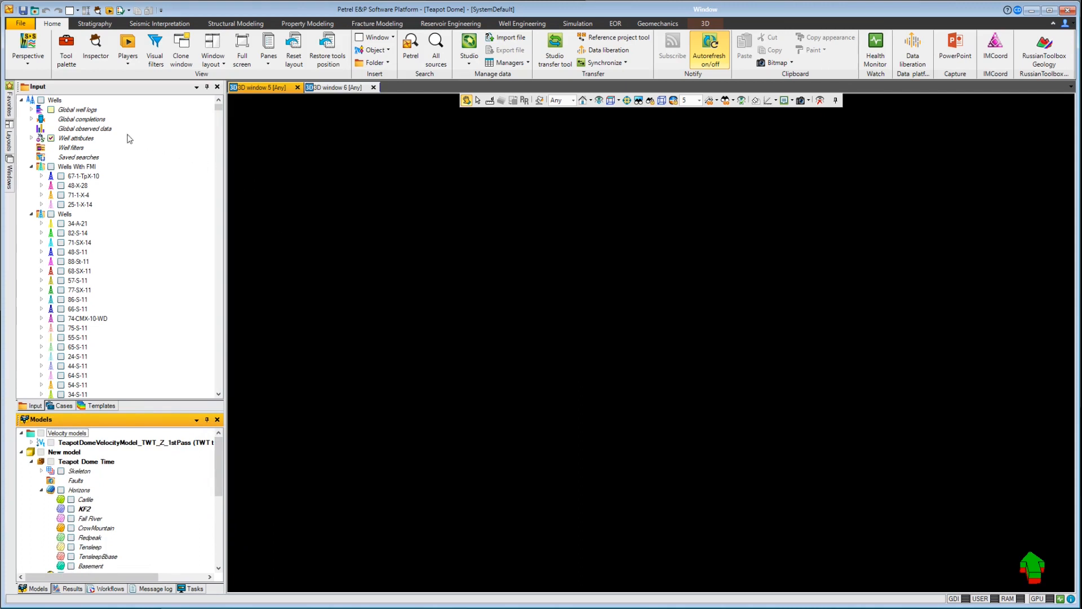
Step: Display all wells of the Wells With FMI folder in the 3D window
{"action": "left_click", "coordinate": [61, 177]}
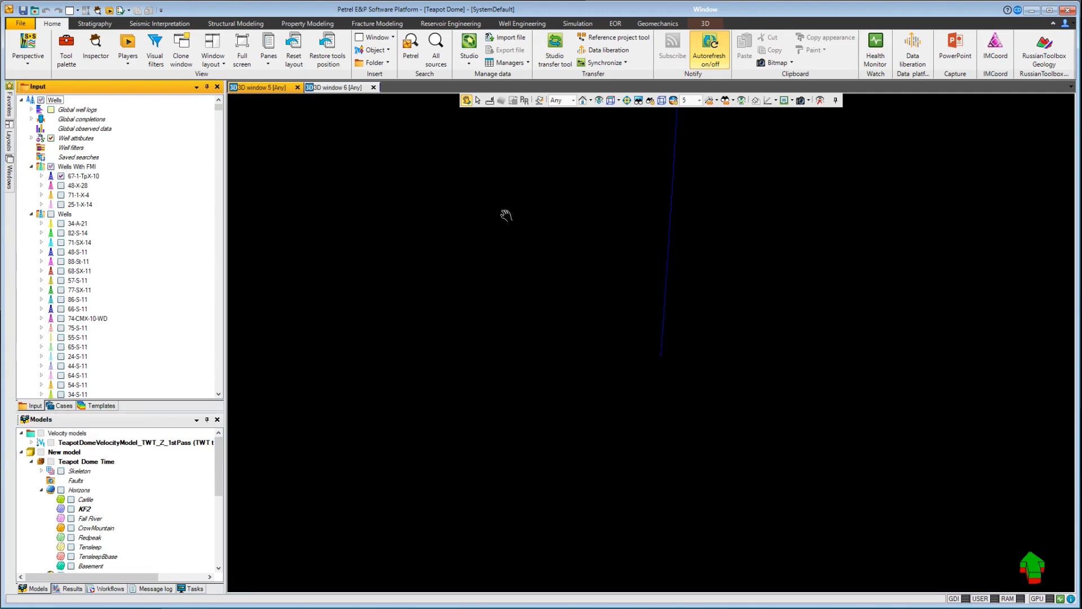
{"action": "left_click", "coordinate": [60, 175]}
{"action": "left_click", "coordinate": [52, 167]}
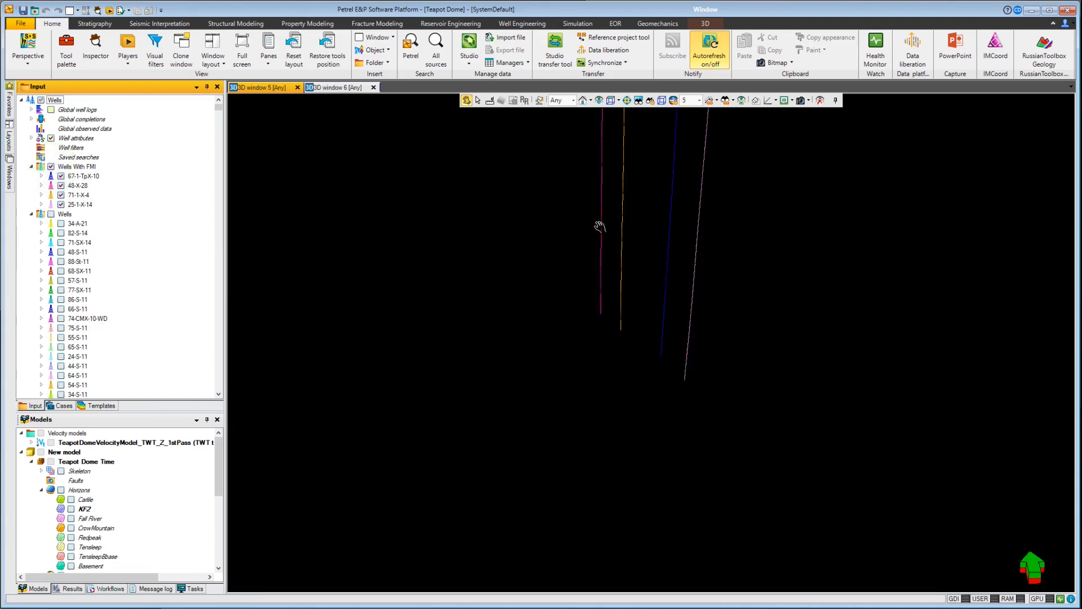
Step: Display the wells from 34-A-21 through 54-S-11 of the Wells folder together in the 3D window
{"action": "left_click", "coordinate": [79, 223]}
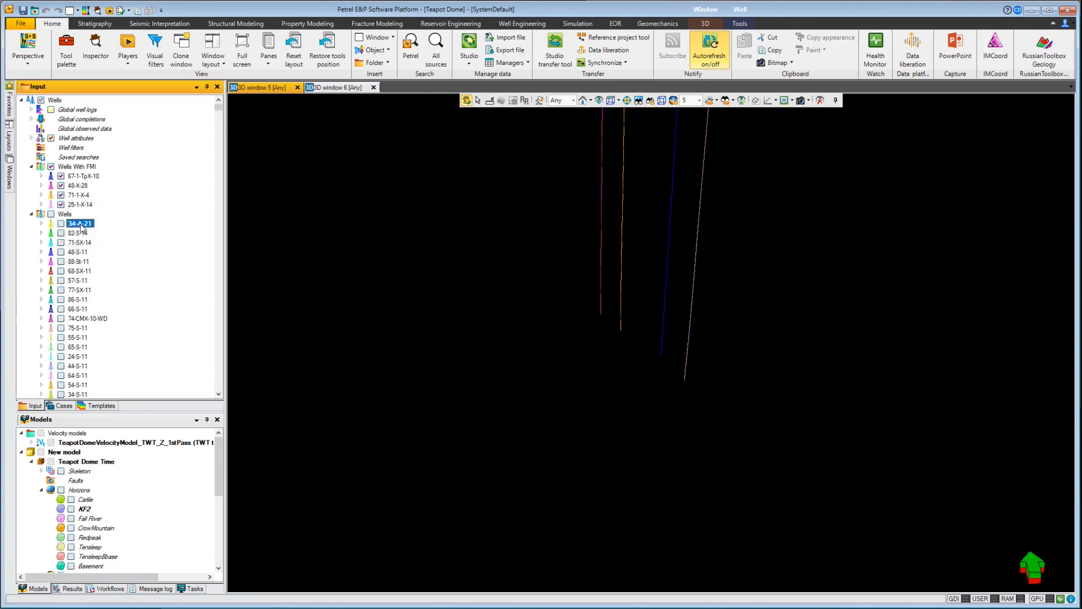
{"action": "left_click", "coordinate": [79, 385], "text": "shift"}
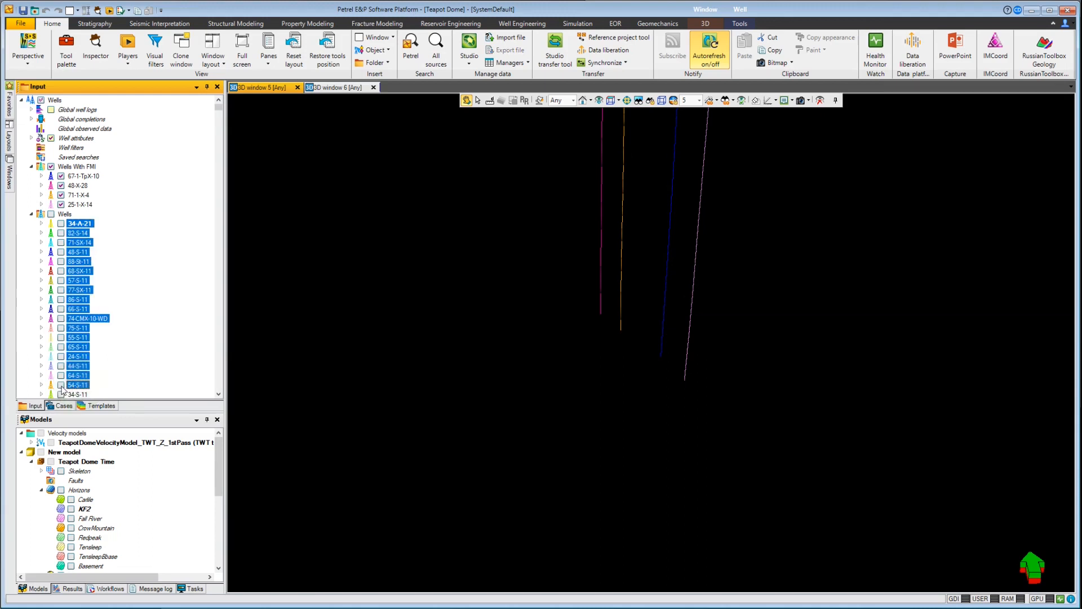
{"action": "left_click", "coordinate": [62, 386]}
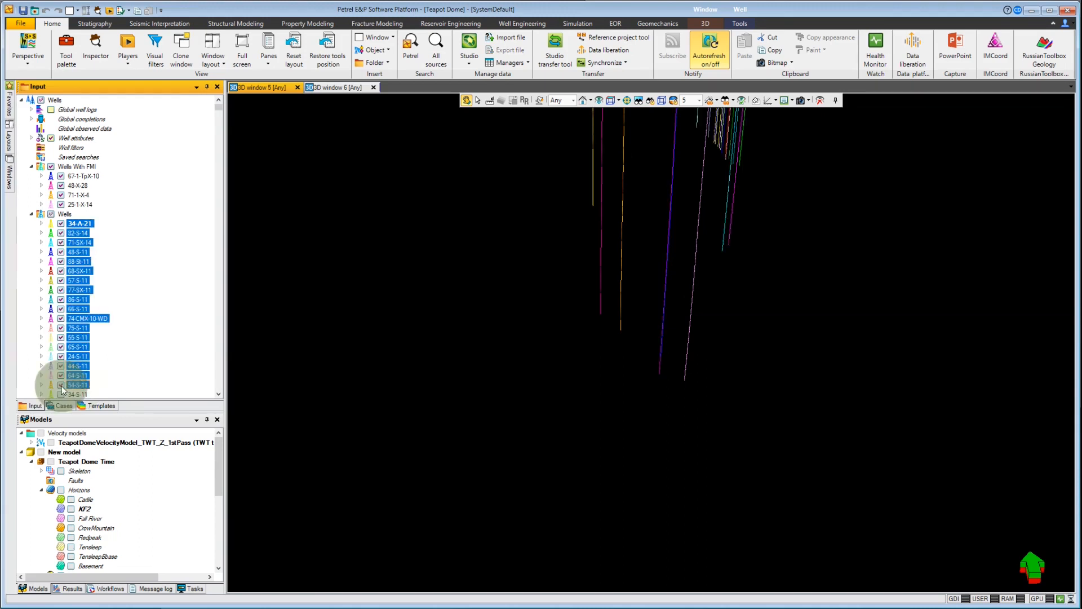
{"action": "left_click_drag", "start_coordinate": [652, 189], "coordinate": [635, 302]}
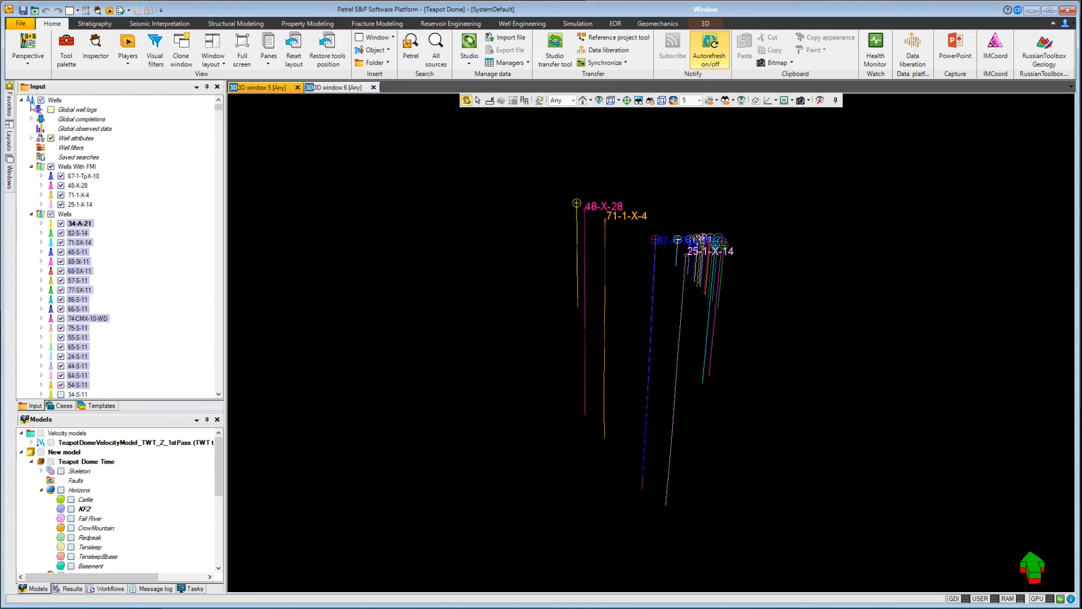
Step: Display the model's Zones (hierarchy) property, preview Cell height, and return to Zones (hierarchy)
{"action": "left_click_drag", "start_coordinate": [218, 466], "coordinate": [220, 529]}
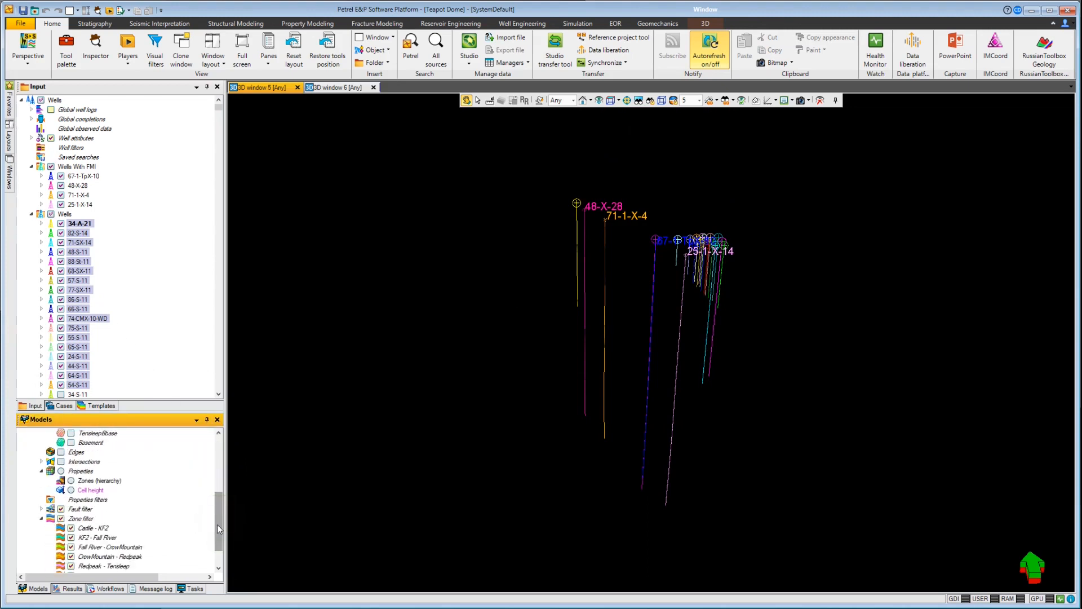
{"action": "left_click", "coordinate": [71, 480]}
{"action": "left_click", "coordinate": [94, 480]}
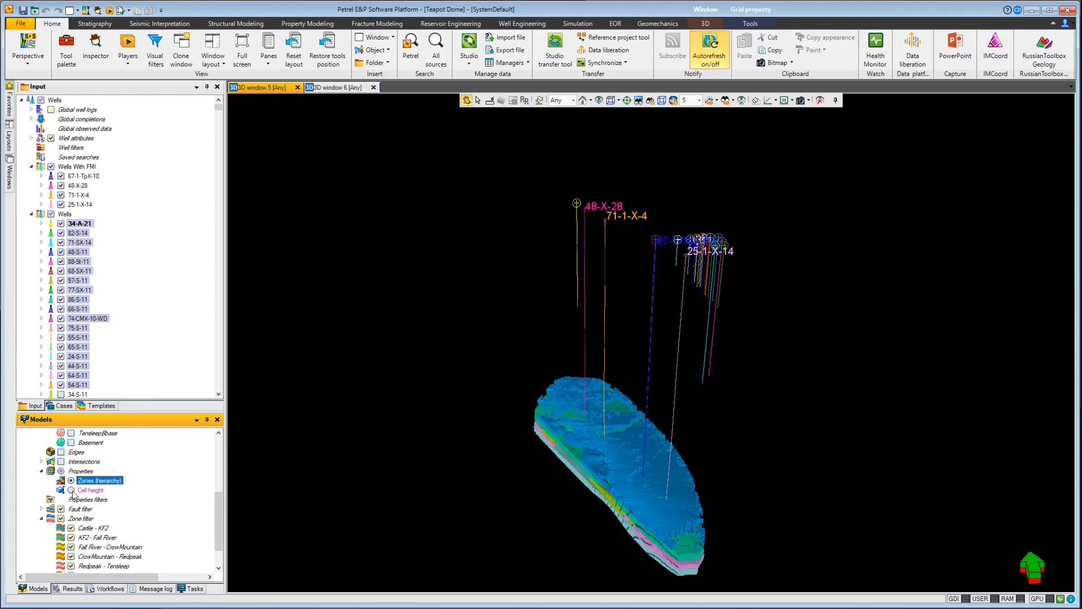
{"action": "left_click", "coordinate": [71, 490]}
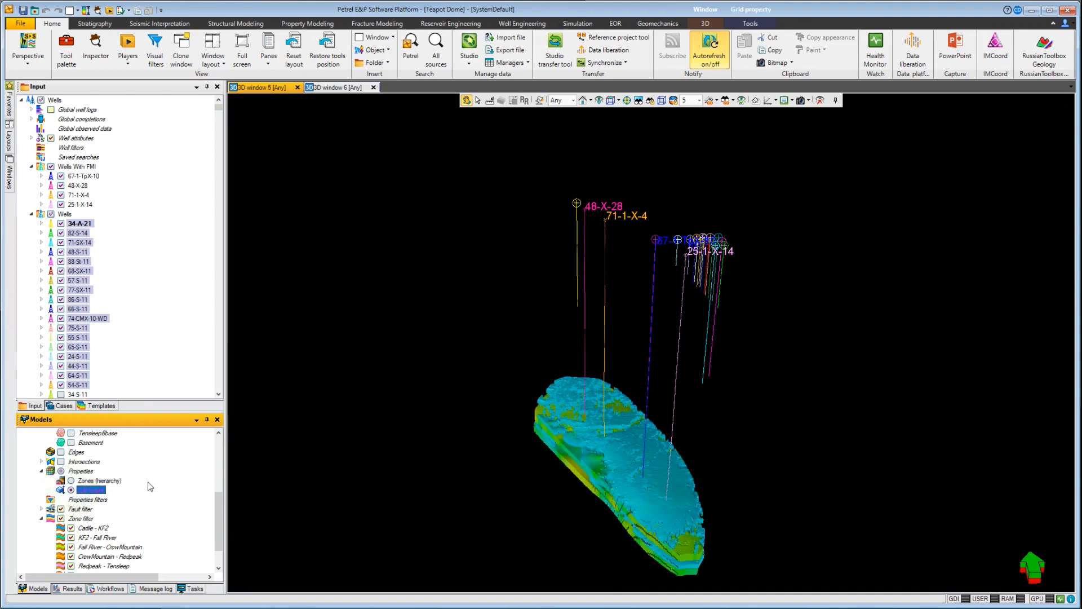
{"action": "left_click", "coordinate": [71, 481]}
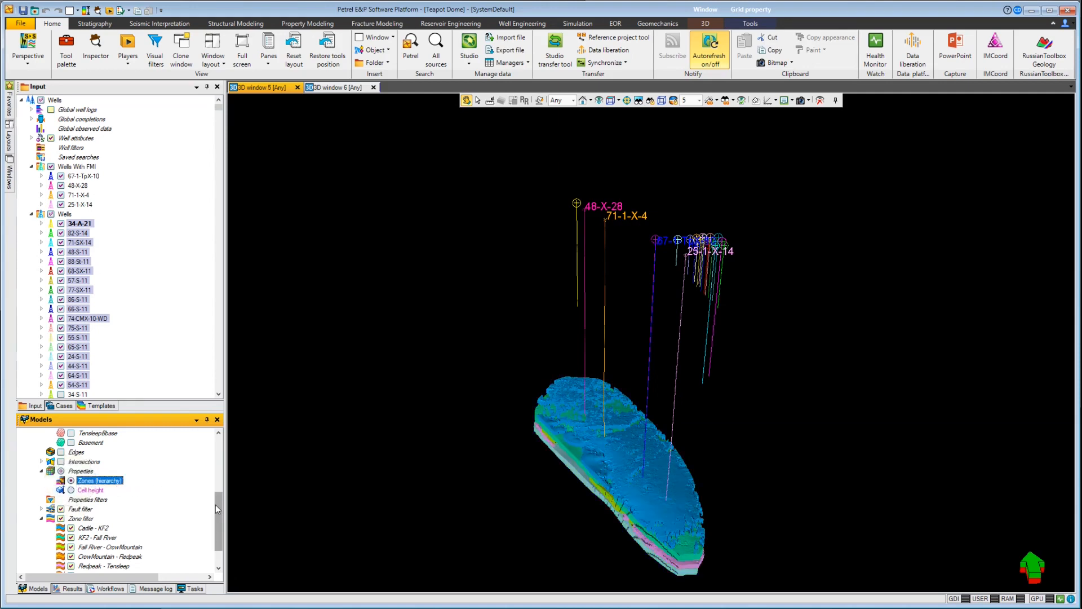
{"action": "left_click_drag", "start_coordinate": [219, 505], "coordinate": [214, 531]}
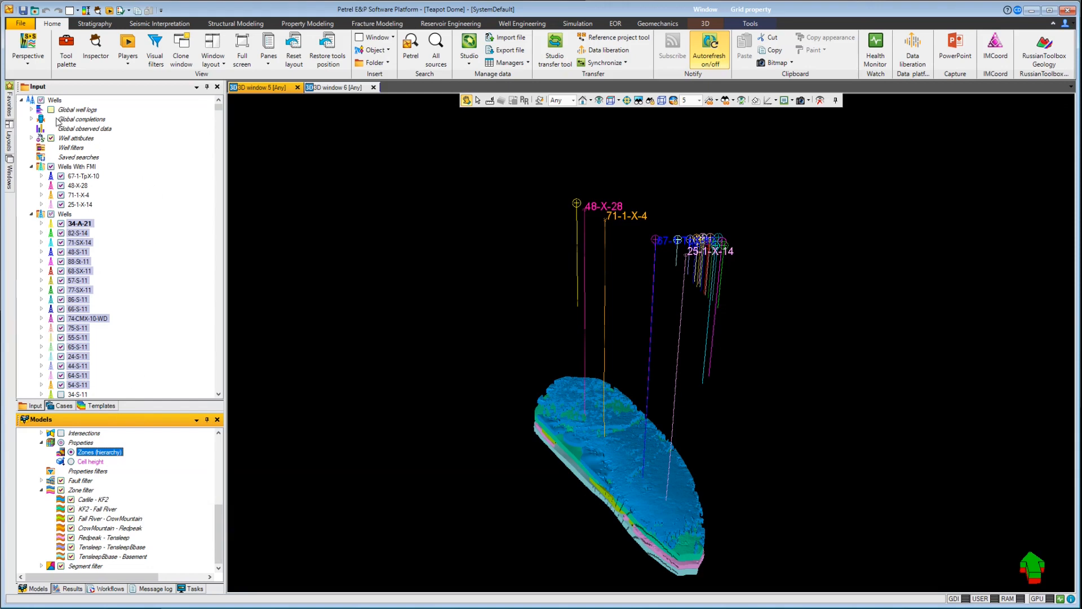
Step: Display the CALD log from the Caliper folder of the global well logs on the wells
{"action": "left_click", "coordinate": [32, 110]}
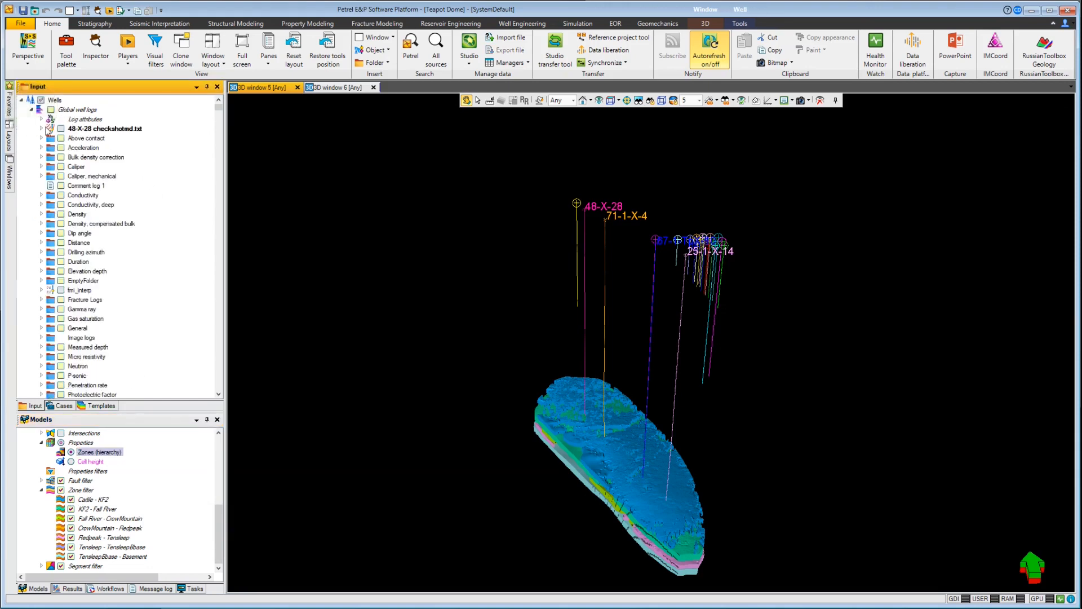
{"action": "left_click", "coordinate": [41, 166]}
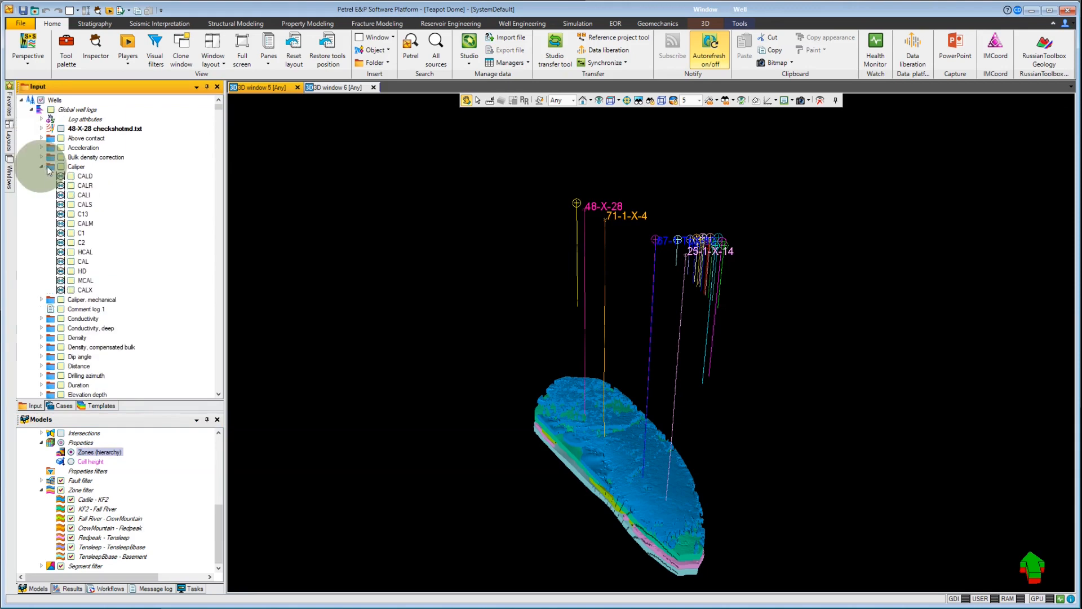
{"action": "left_click", "coordinate": [71, 176]}
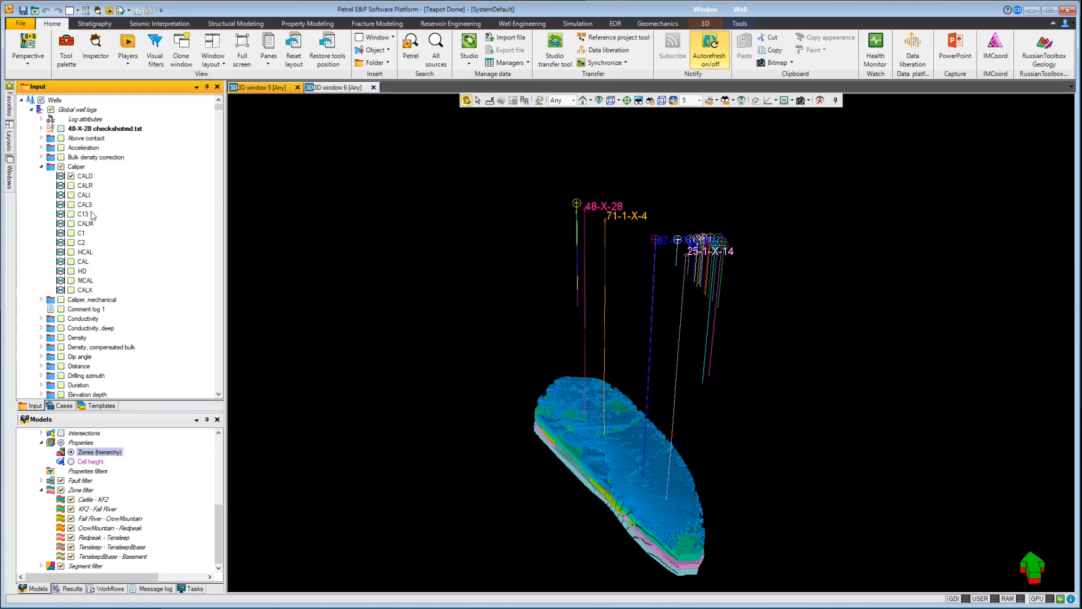
Step: Switch off the zones in the zone filter from Carlile - KF2 to TensleepBbase - Basement, and restore the whole filter
{"action": "left_click", "coordinate": [71, 500]}
{"action": "left_click", "coordinate": [71, 508]}
{"action": "left_click", "coordinate": [71, 518]}
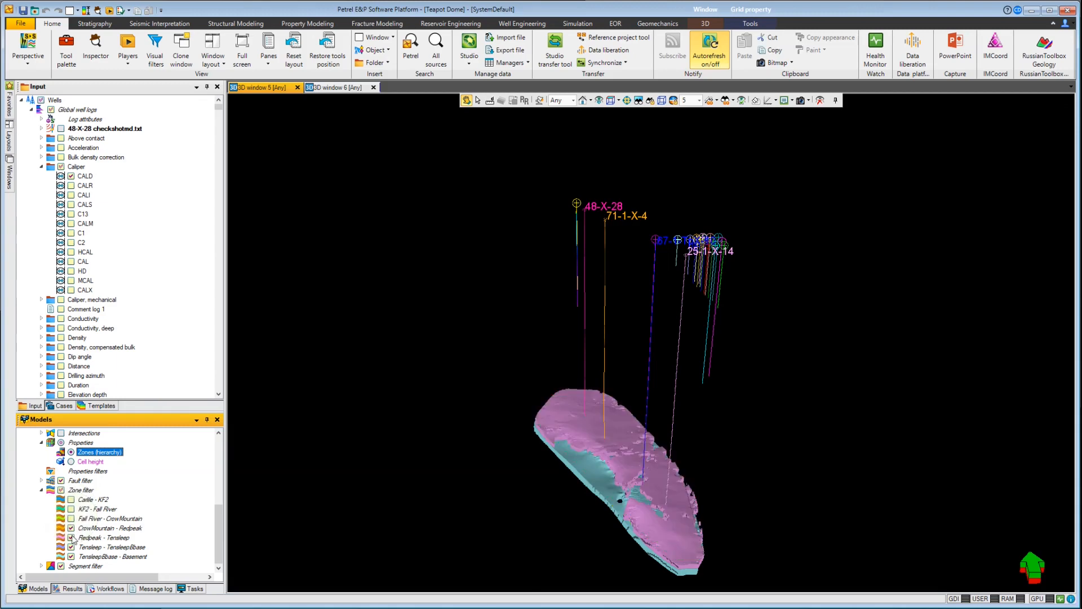
{"action": "left_click", "coordinate": [71, 528]}
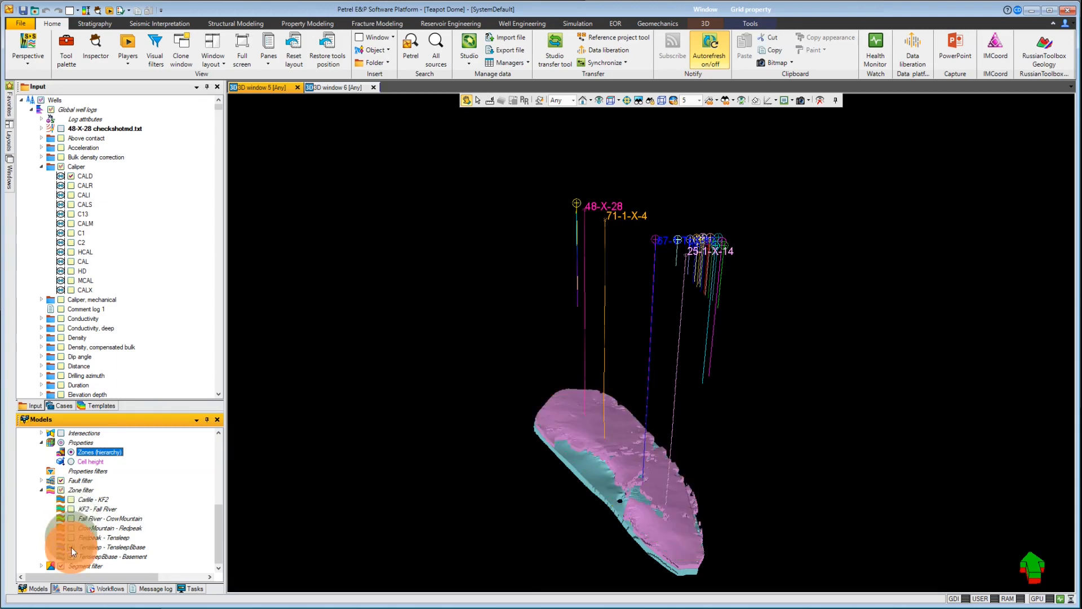
{"action": "right_click", "coordinate": [72, 548]}
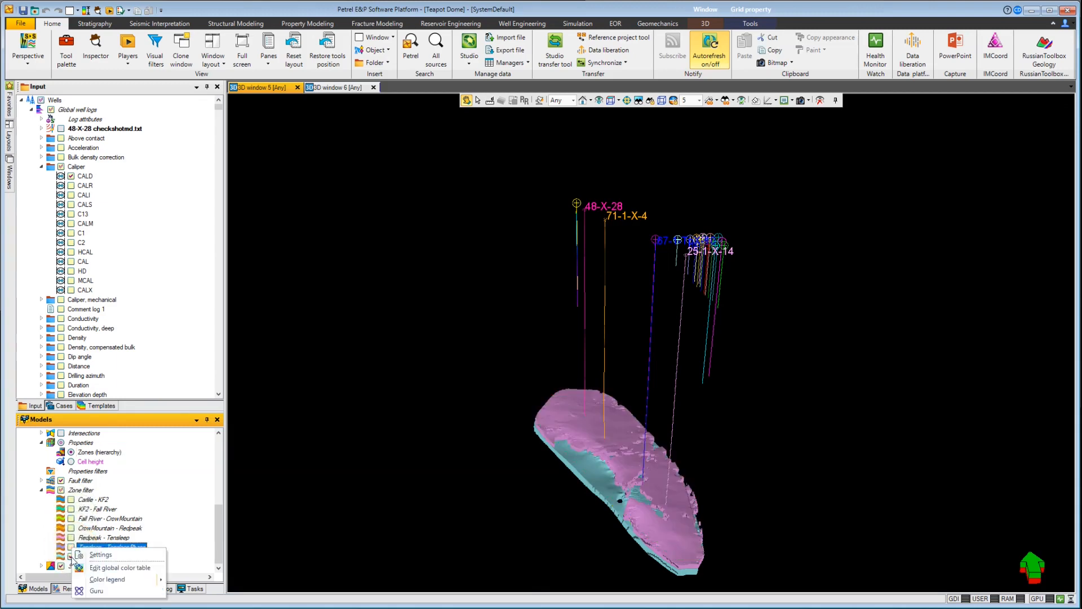
{"action": "left_click", "coordinate": [71, 557]}
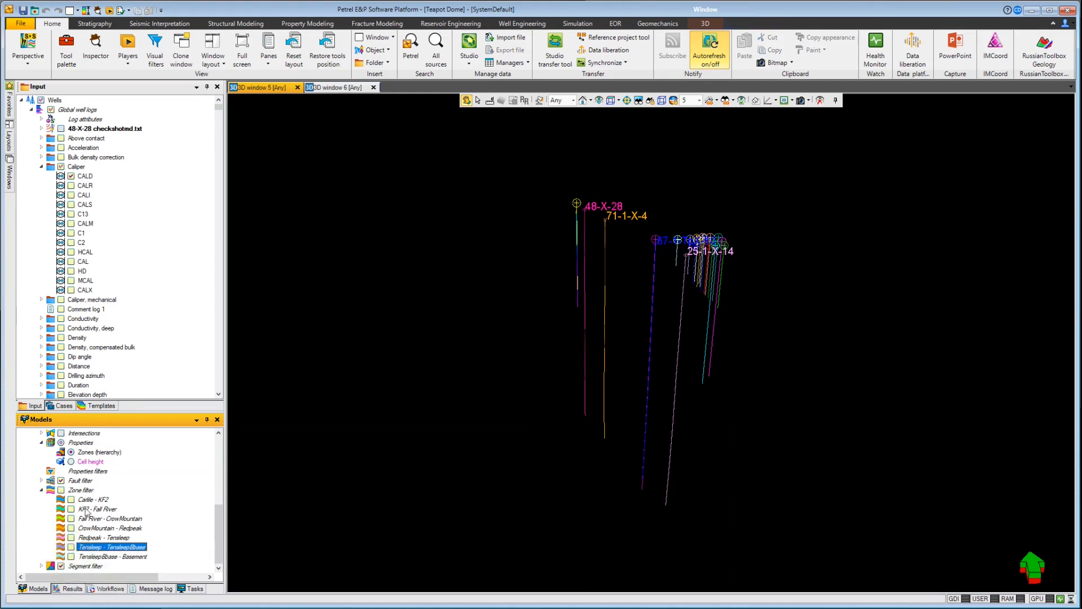
{"action": "left_click", "coordinate": [61, 491]}
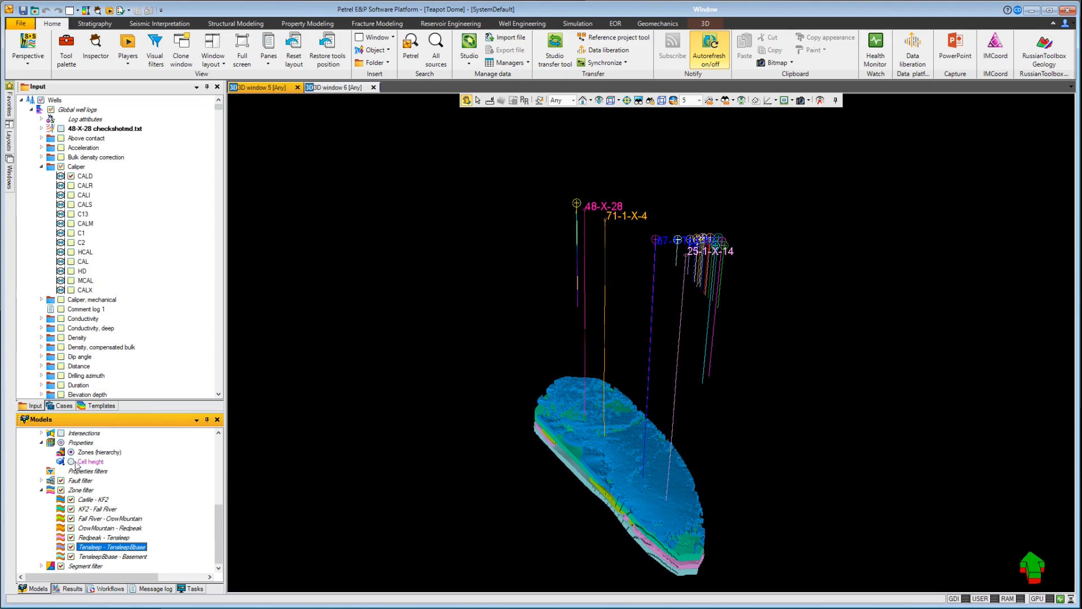
Step: Set a value filter on Cell height with a minimum of 110 in the properties filters
{"action": "double_click", "coordinate": [86, 473]}
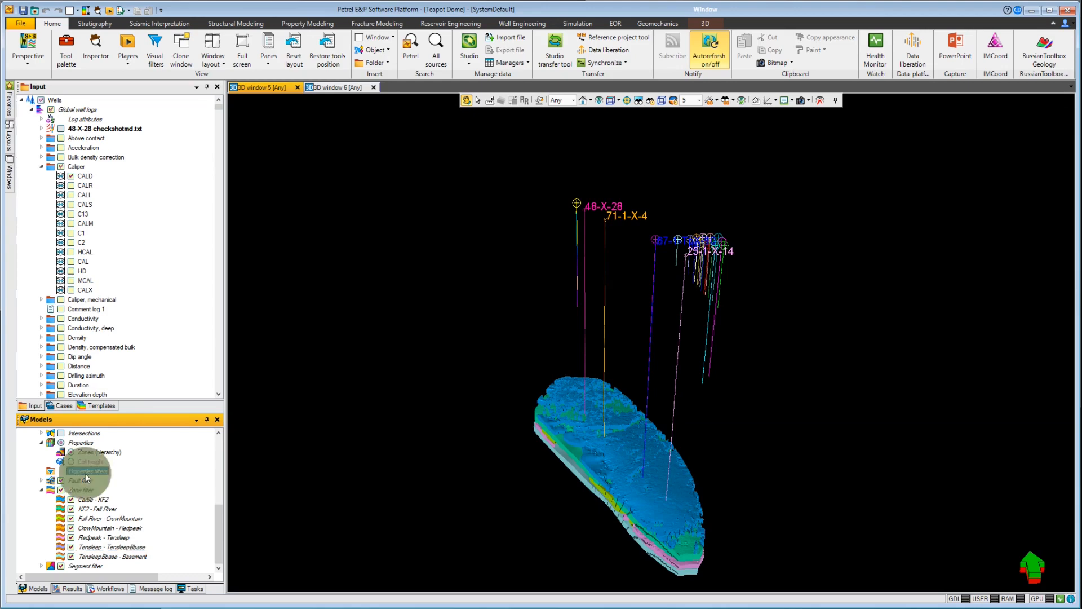
{"action": "left_click_drag", "start_coordinate": [156, 147], "coordinate": [358, 153]}
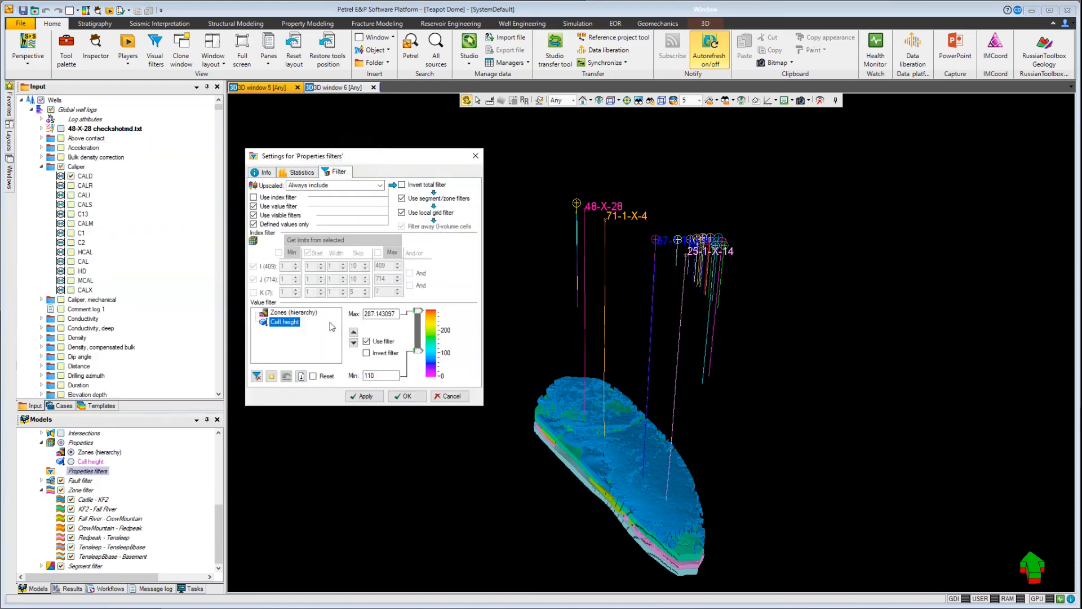
{"action": "left_click", "coordinate": [407, 396]}
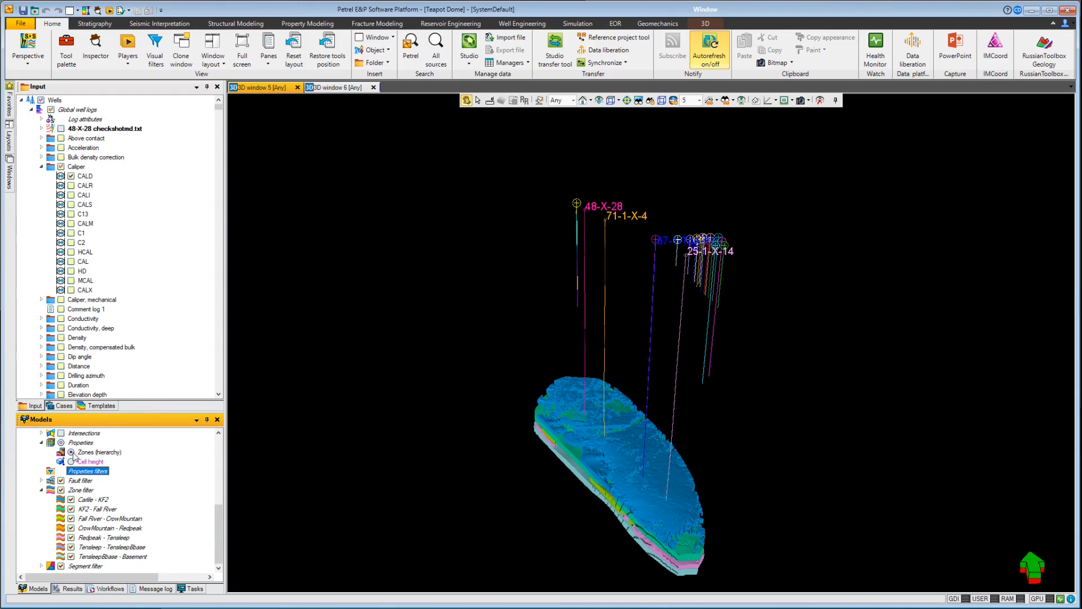
Step: Hide the Zones (hierarchy) property and display the General intersection plane among the wells
{"action": "left_click", "coordinate": [72, 452]}
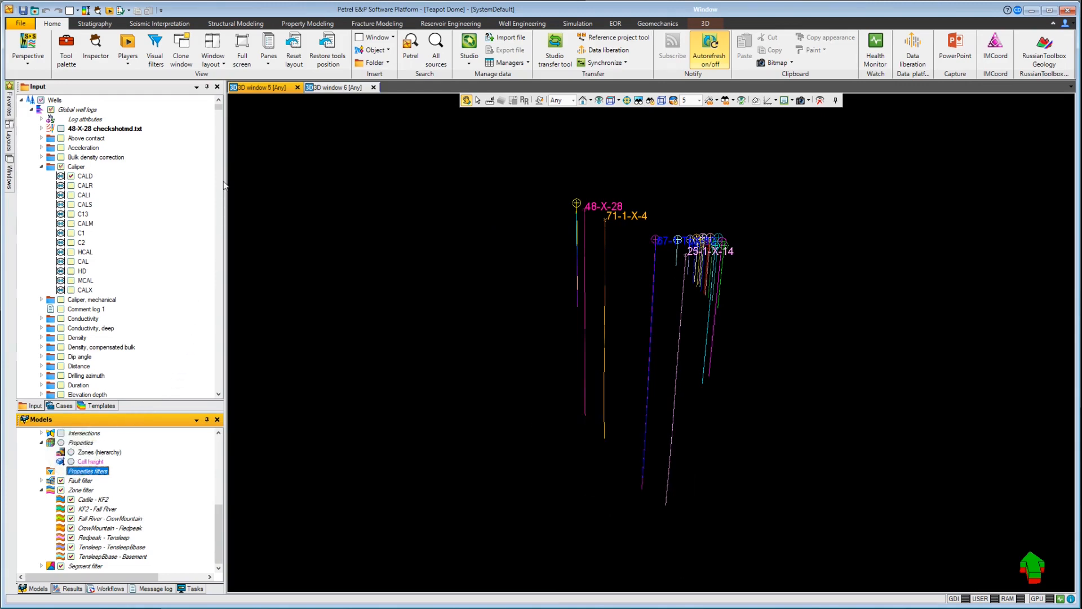
{"action": "left_click_drag", "start_coordinate": [218, 108], "coordinate": [217, 402]}
{"action": "left_click", "coordinate": [51, 386]}
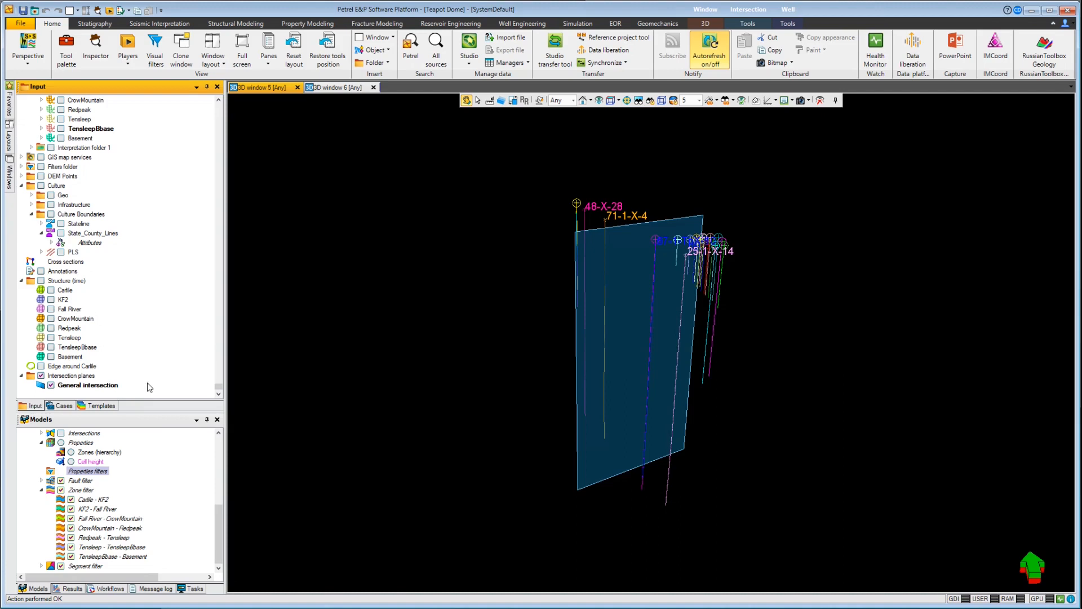
Step: Display all Structure (time) surfaces only where they cross the General intersection plane, and centre the view on them
{"action": "left_click", "coordinate": [512, 100]}
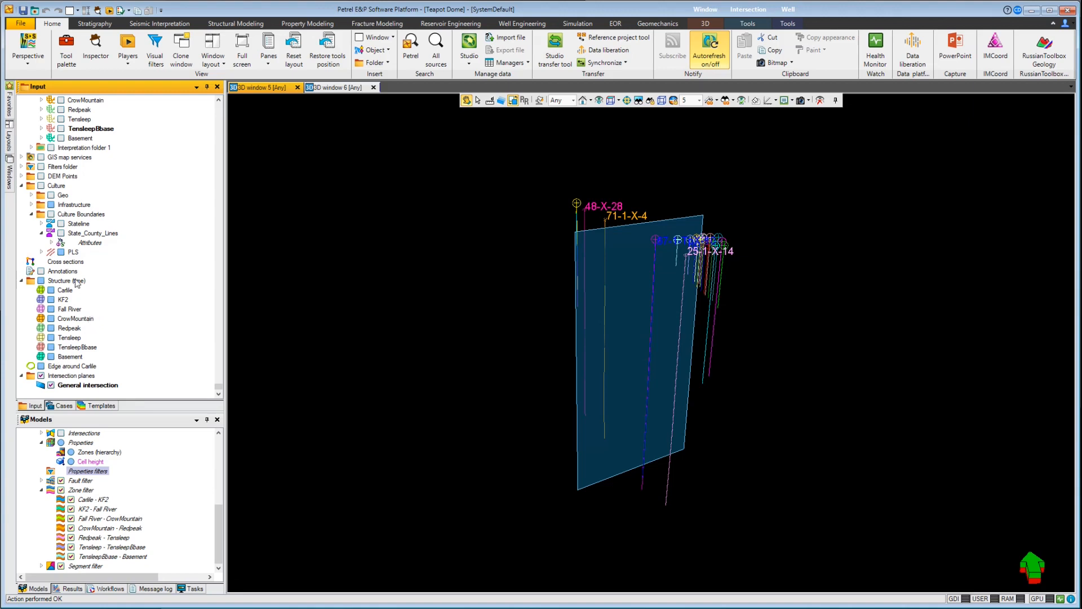
{"action": "left_click", "coordinate": [41, 280]}
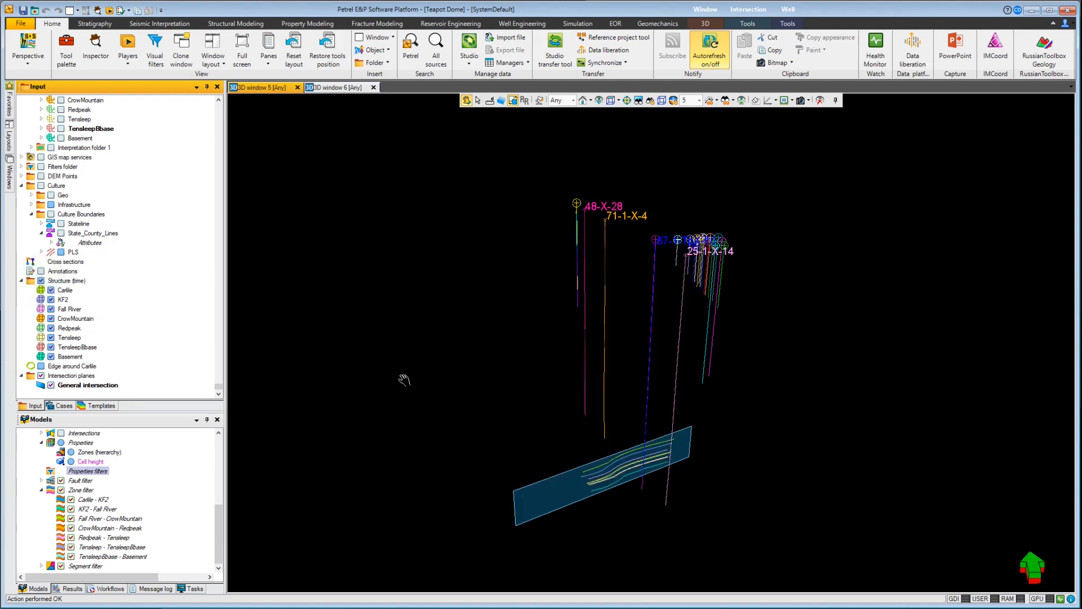
{"action": "key", "text": "s"}
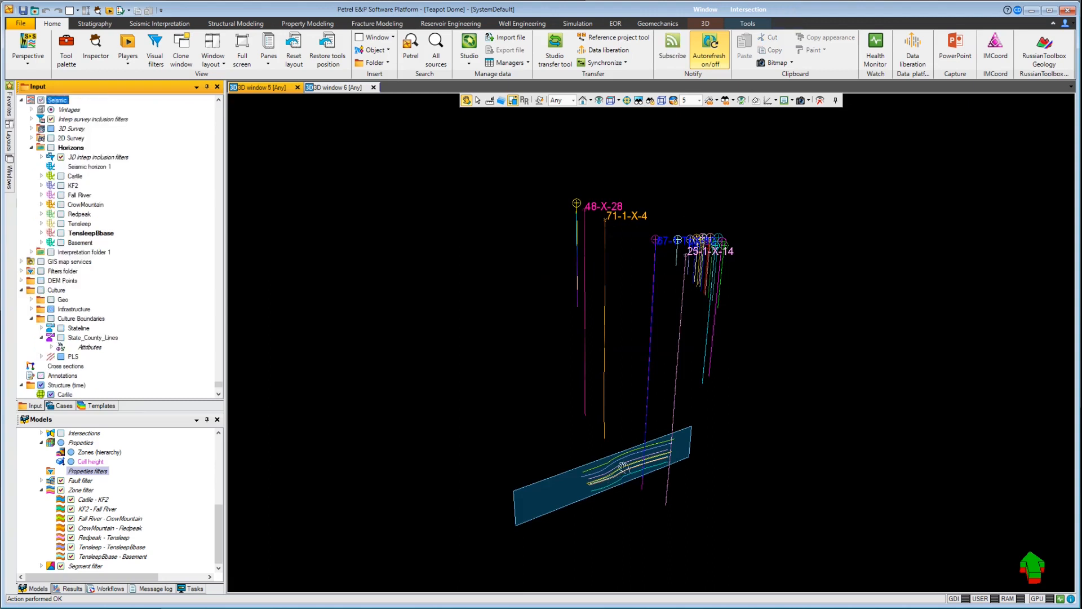
{"action": "left_click", "coordinate": [619, 462]}
{"action": "key", "text": "s"}
{"action": "left_click", "coordinate": [619, 462]}
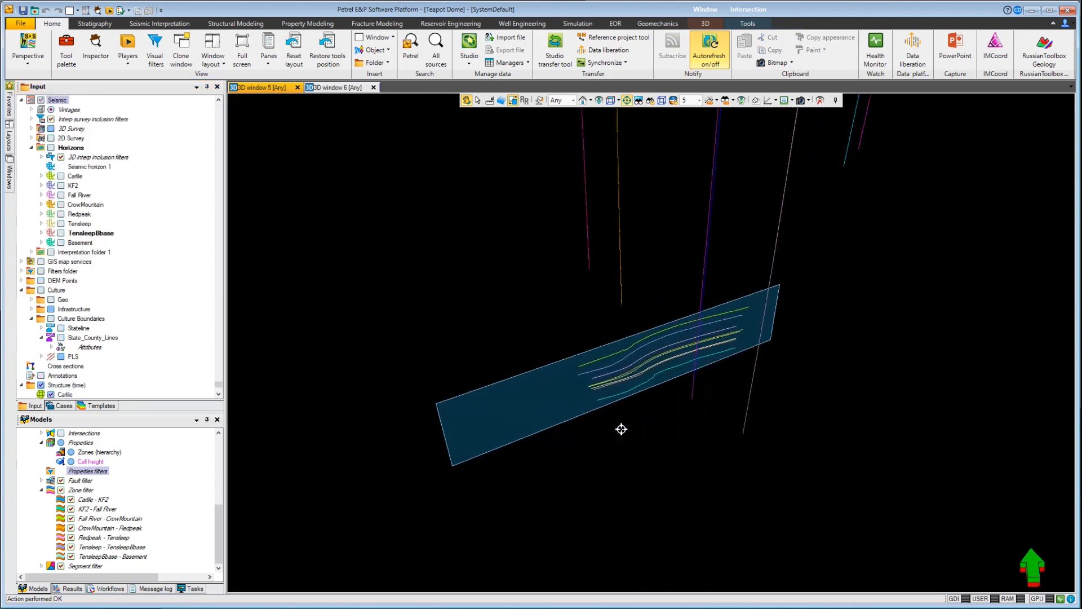
{"action": "left_click_drag", "start_coordinate": [618, 388], "coordinate": [620, 326]}
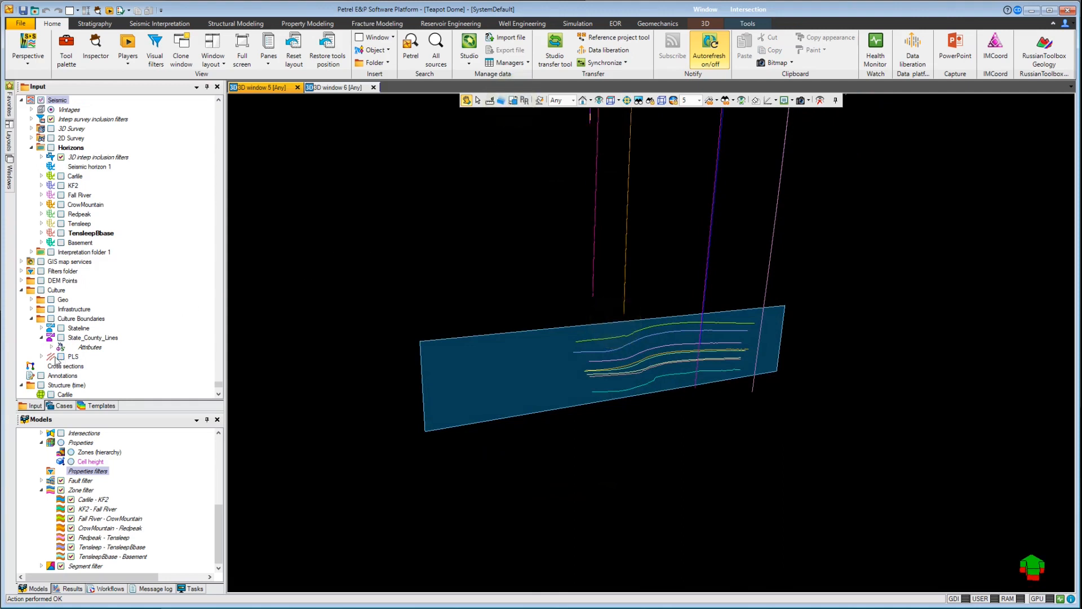
Step: Show only the full Carlile surface from Structure (time) and hide the General intersection plane
{"action": "scroll", "coordinate": [41, 360], "scroll_direction": "down", "scroll_amount": 2}
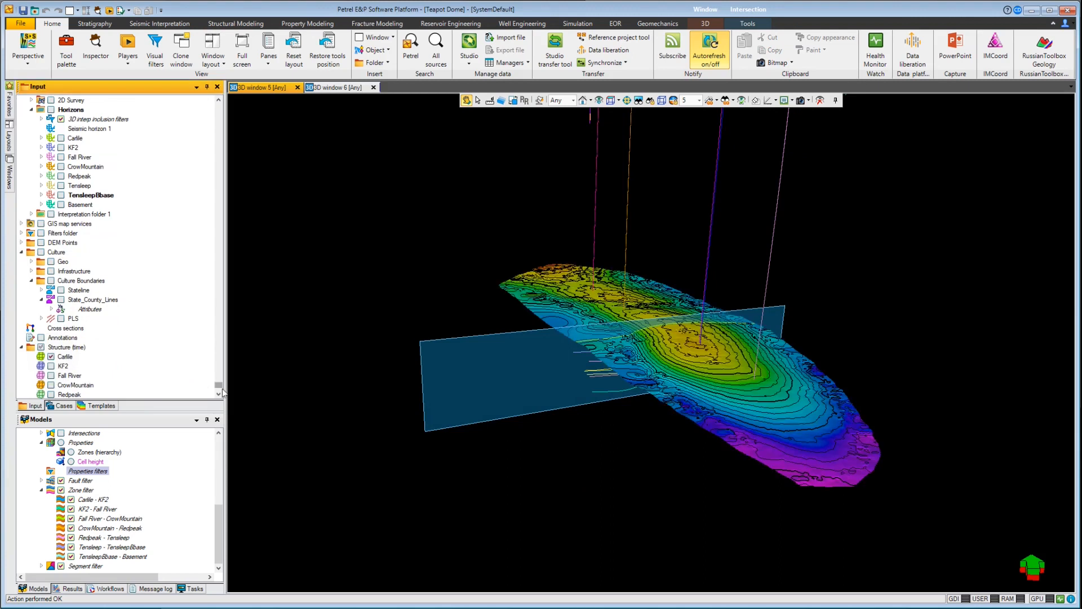
{"action": "left_click_drag", "start_coordinate": [220, 387], "coordinate": [218, 397]}
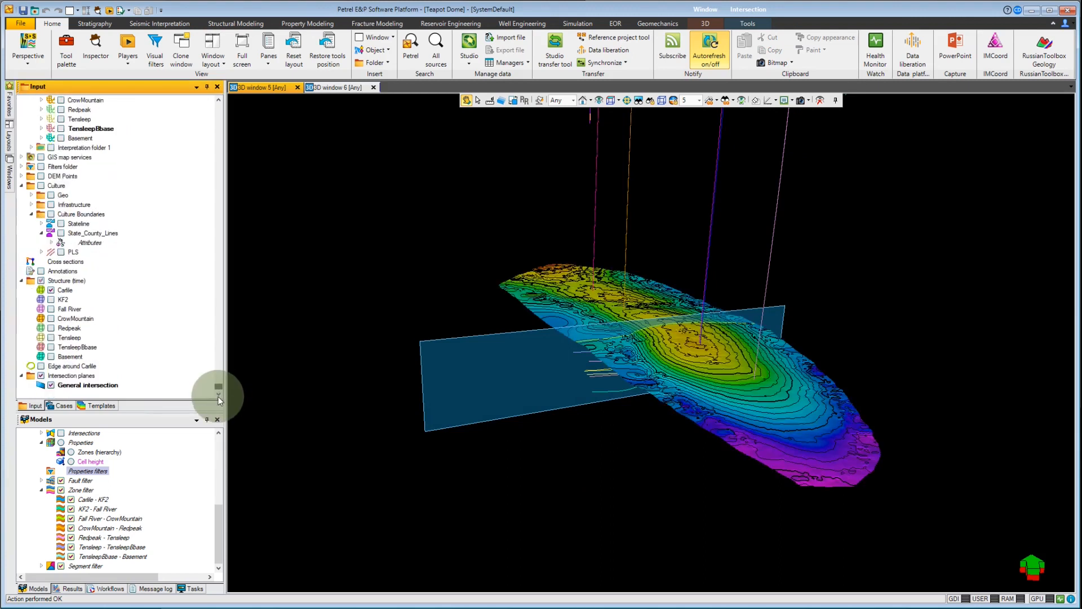
{"action": "left_click", "coordinate": [51, 386]}
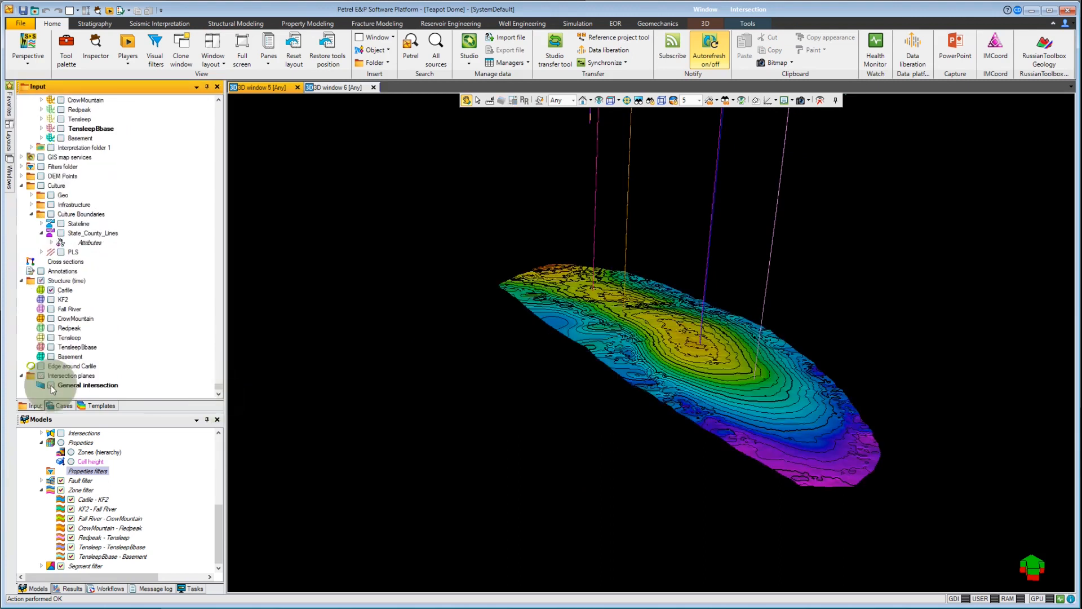
Step: In the style settings of the Wells With FMI folder, set the well path color to White and the pipe width to 50
{"action": "left_click_drag", "start_coordinate": [512, 265], "coordinate": [434, 409]}
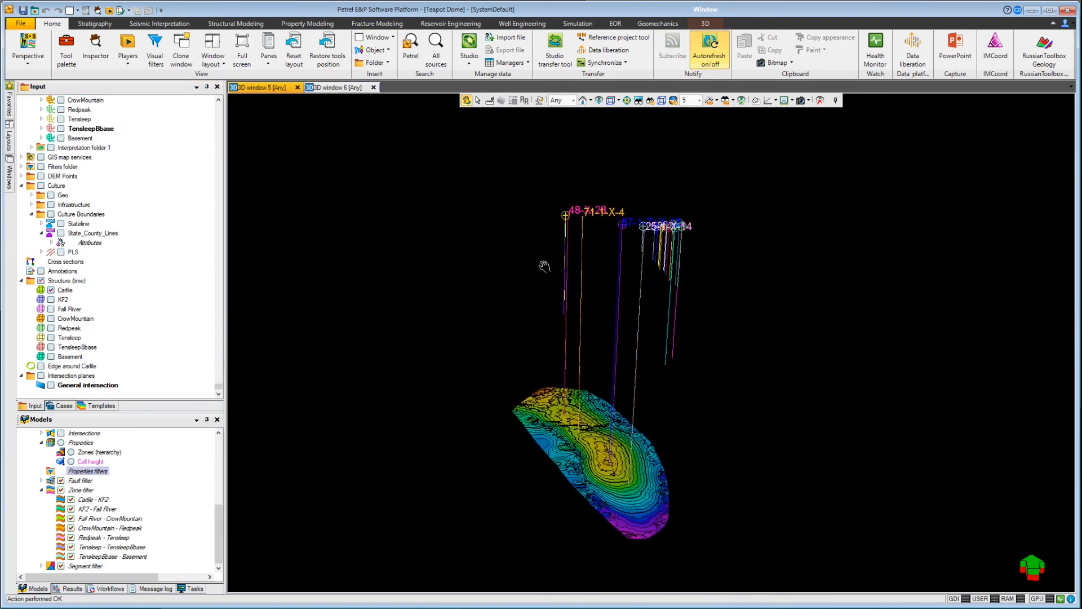
{"action": "scroll", "coordinate": [509, 263], "scroll_direction": "up", "scroll_amount": 4}
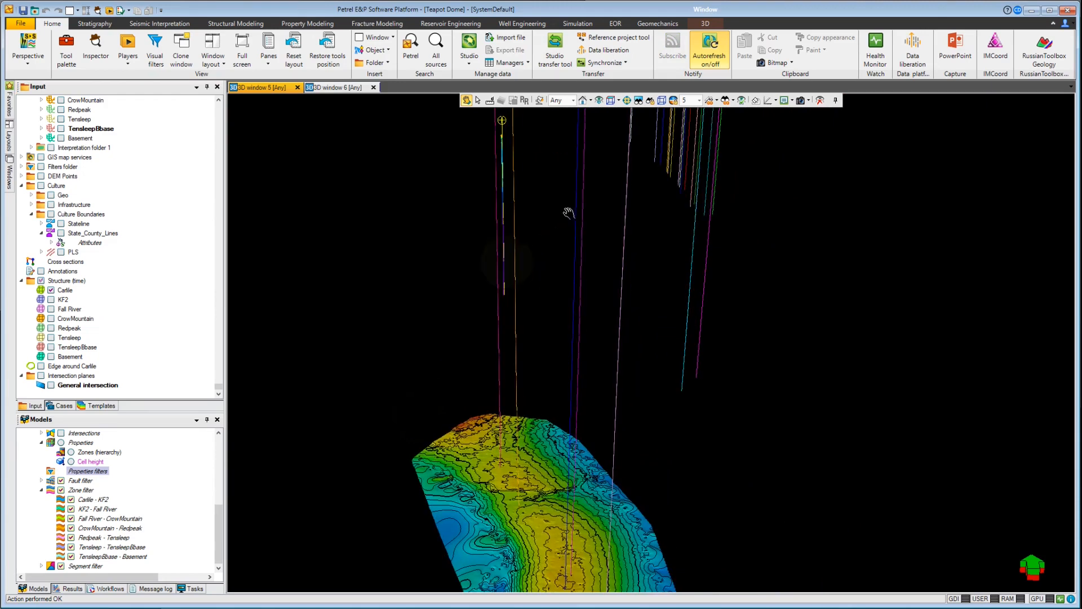
{"action": "right_click", "coordinate": [513, 202]}
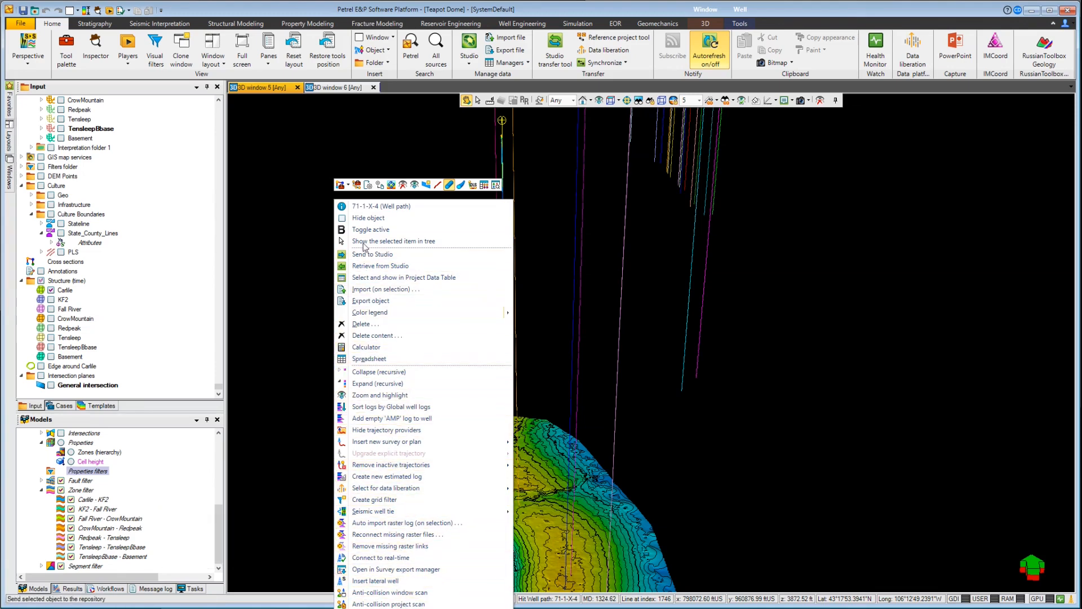
{"action": "left_click", "coordinate": [379, 186]}
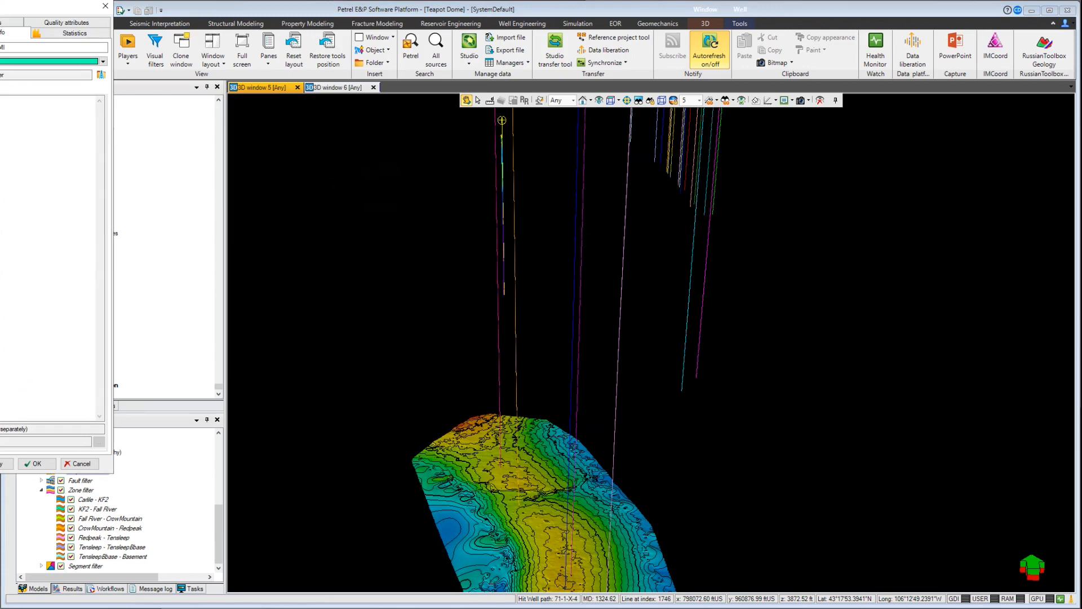
{"action": "left_click_drag", "start_coordinate": [3, 7], "coordinate": [324, 100]}
{"action": "left_click", "coordinate": [299, 124]}
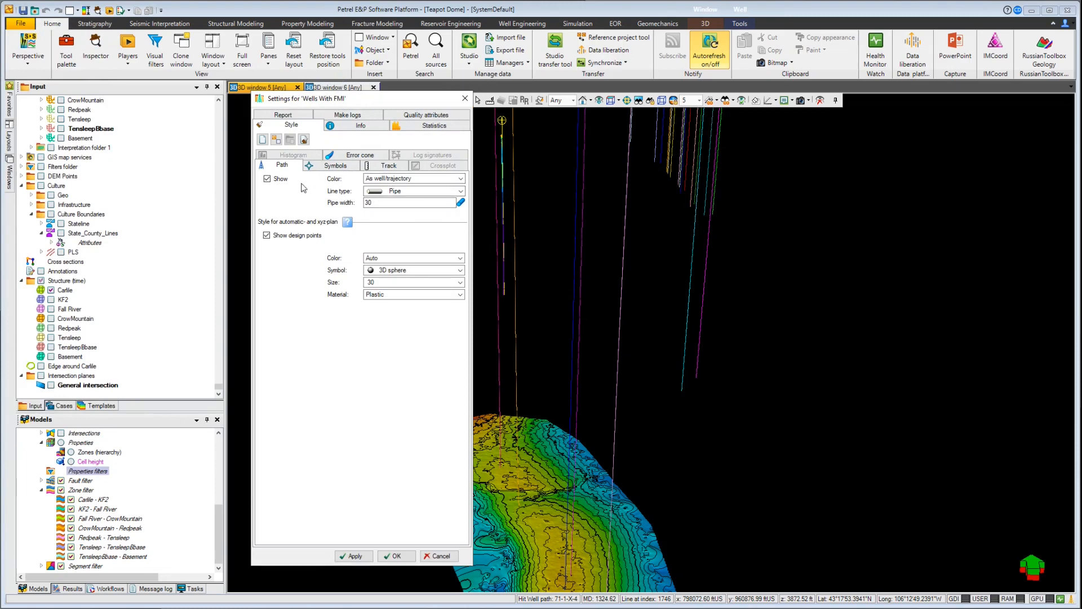
{"action": "left_click", "coordinate": [386, 180]}
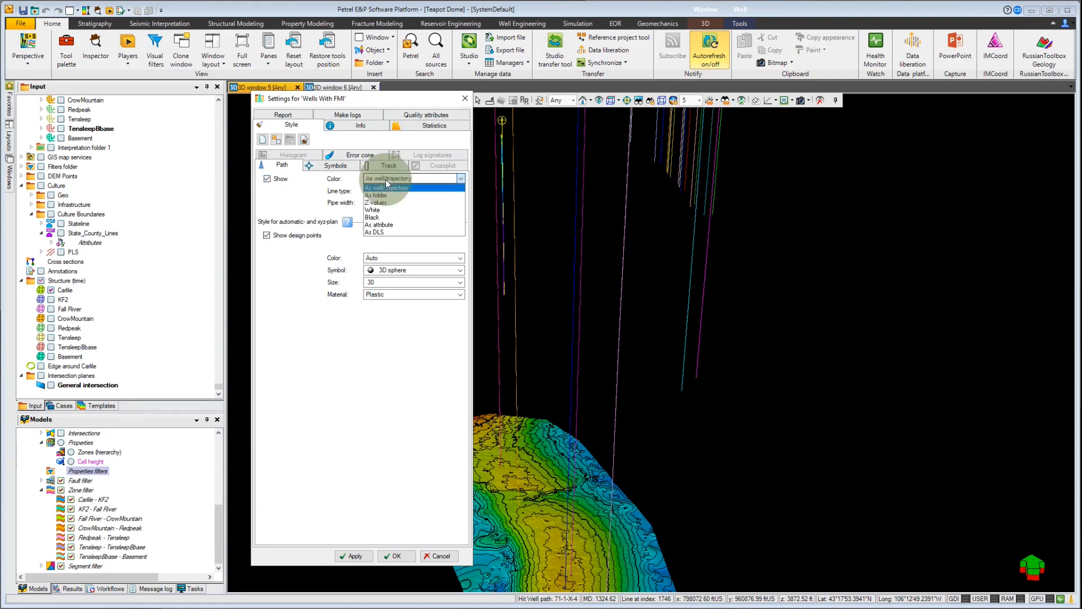
{"action": "left_click", "coordinate": [386, 210]}
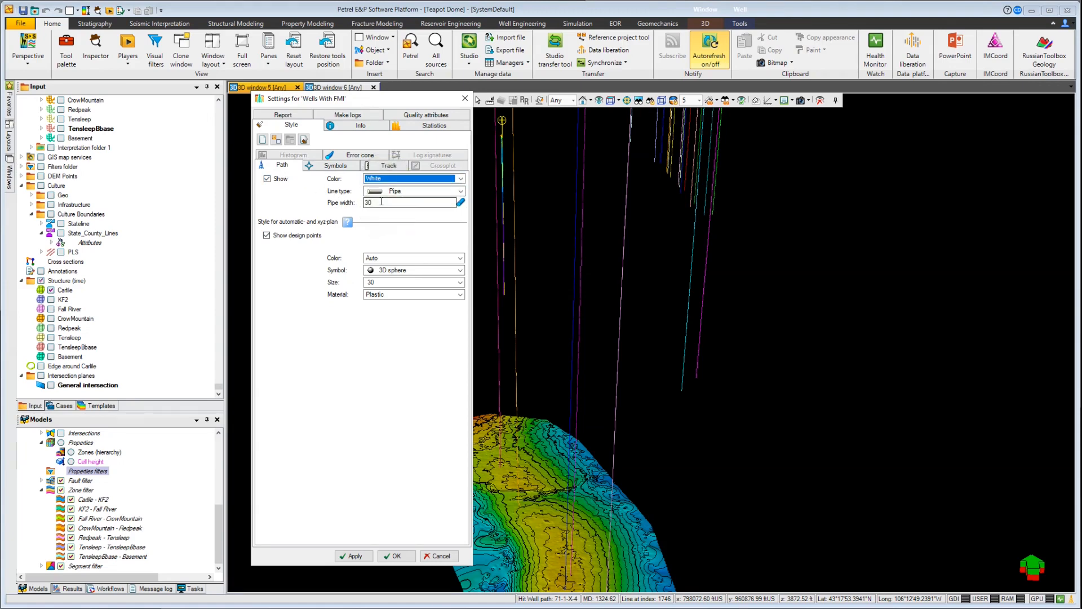
{"action": "left_click_drag", "start_coordinate": [382, 201], "coordinate": [342, 203]}
{"action": "type", "text": "50"}
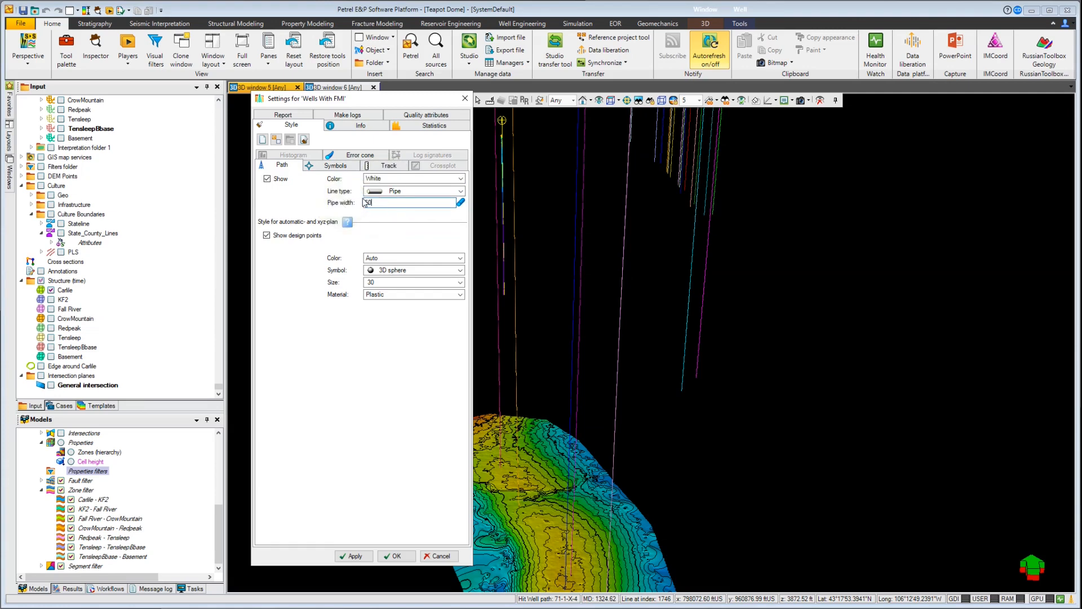
Step: Set the label font size to 36 and the symbol size to 50 for the Wells With FMI
{"action": "left_click", "coordinate": [341, 165]}
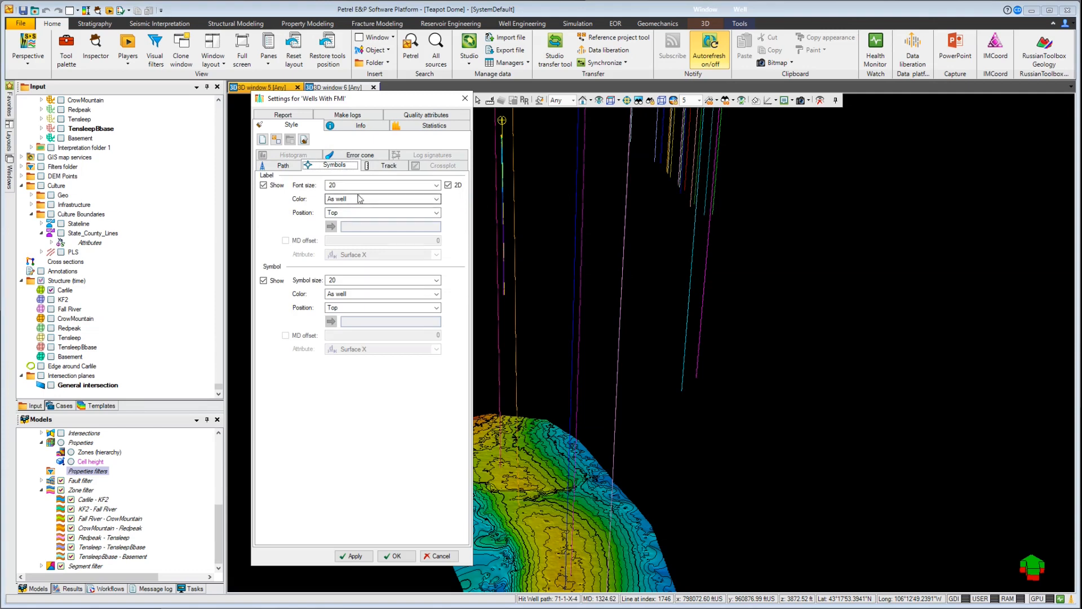
{"action": "left_click", "coordinate": [385, 191]}
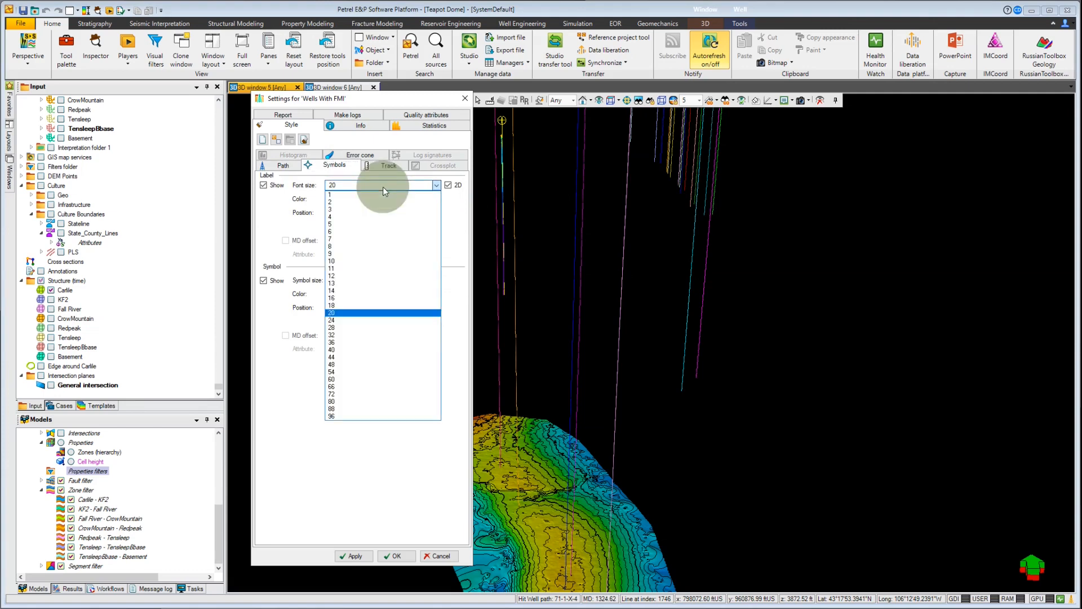
{"action": "left_click", "coordinate": [350, 346]}
{"action": "left_click", "coordinate": [347, 204]}
{"action": "left_click", "coordinate": [345, 207]}
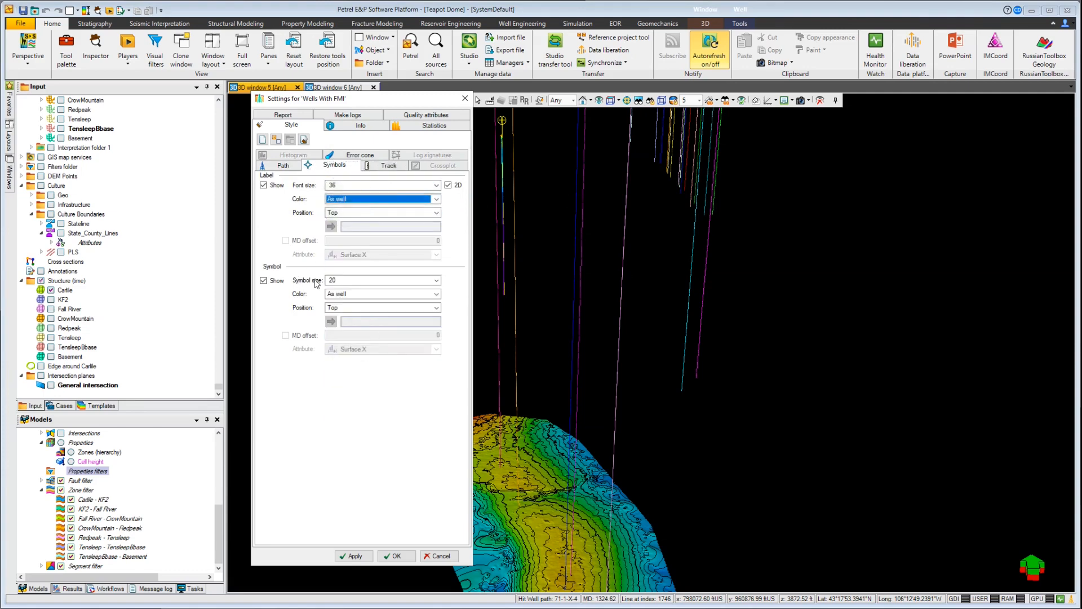
{"action": "left_click", "coordinate": [361, 280]}
{"action": "left_click", "coordinate": [341, 311]}
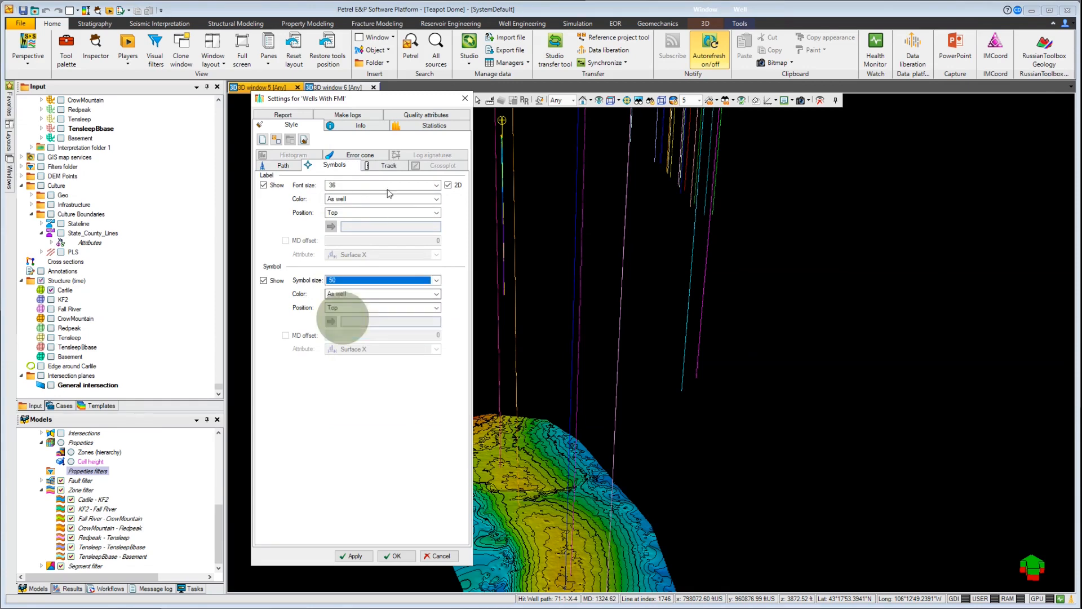
Step: Turn on right-side track annotation for the Wells With FMI, labelled with MD instead of Z, and apply it
{"action": "left_click", "coordinate": [384, 165]}
{"action": "left_click", "coordinate": [290, 235]}
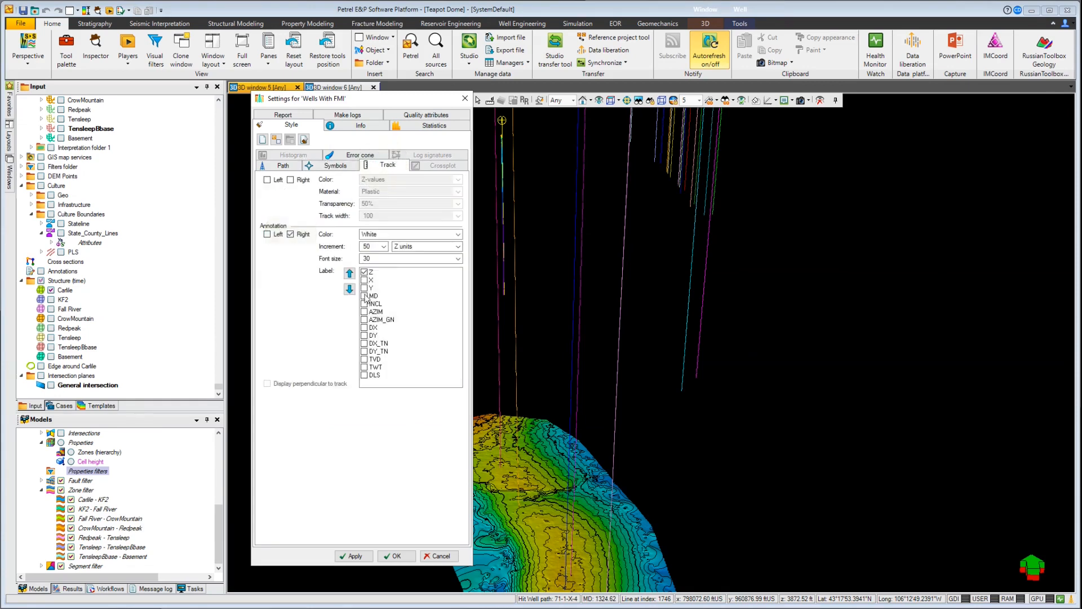
{"action": "left_click", "coordinate": [364, 272]}
{"action": "left_click", "coordinate": [364, 296]}
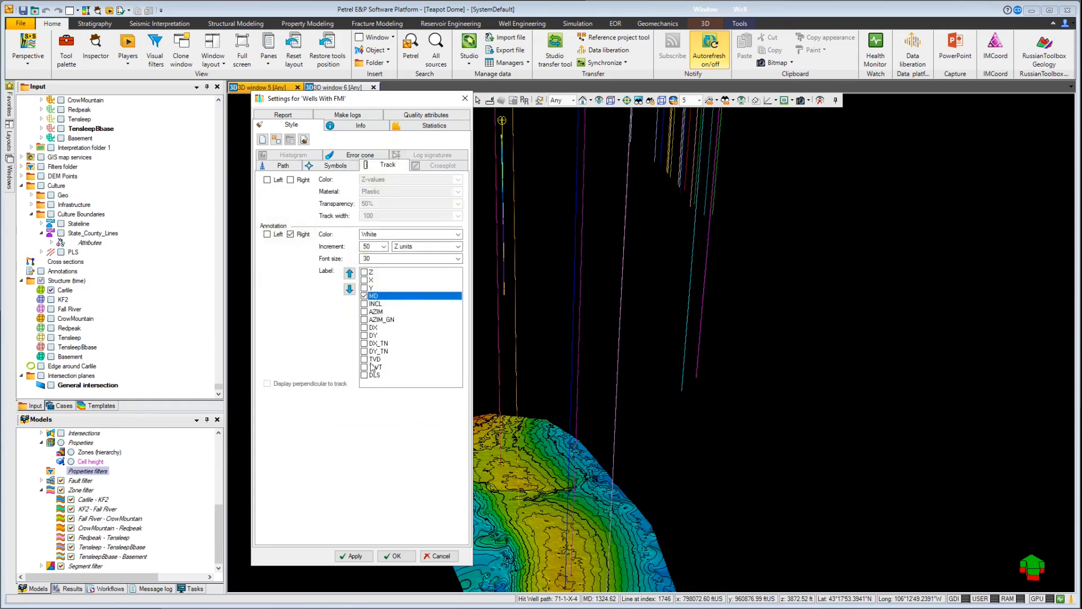
{"action": "left_click", "coordinate": [353, 556]}
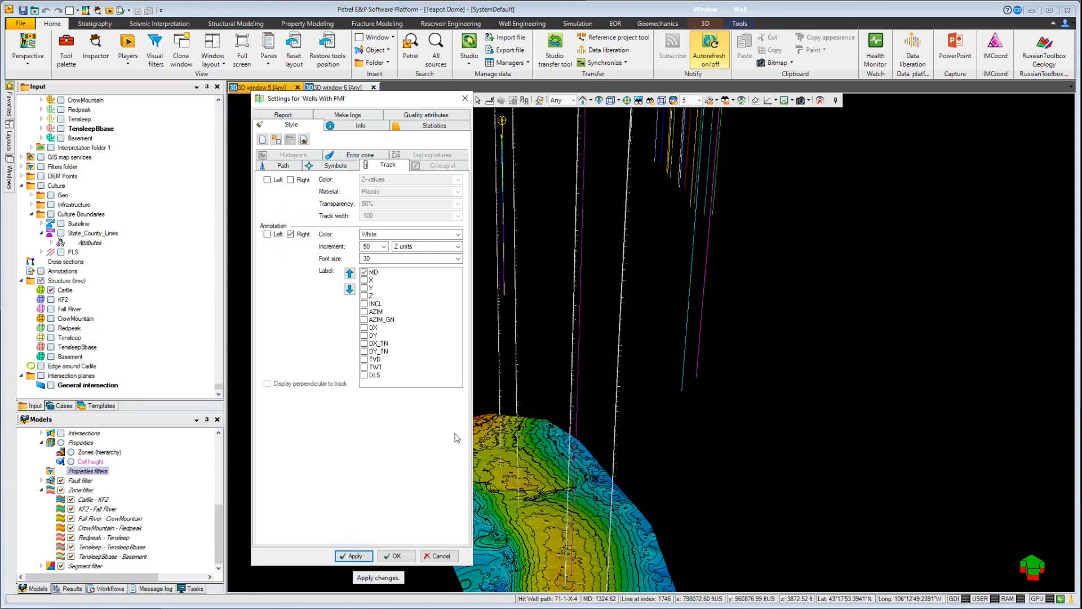
Step: Set the well track annotation increment to 250, change its font size, and apply the settings
{"action": "left_click", "coordinate": [384, 246]}
{"action": "left_click", "coordinate": [367, 343]}
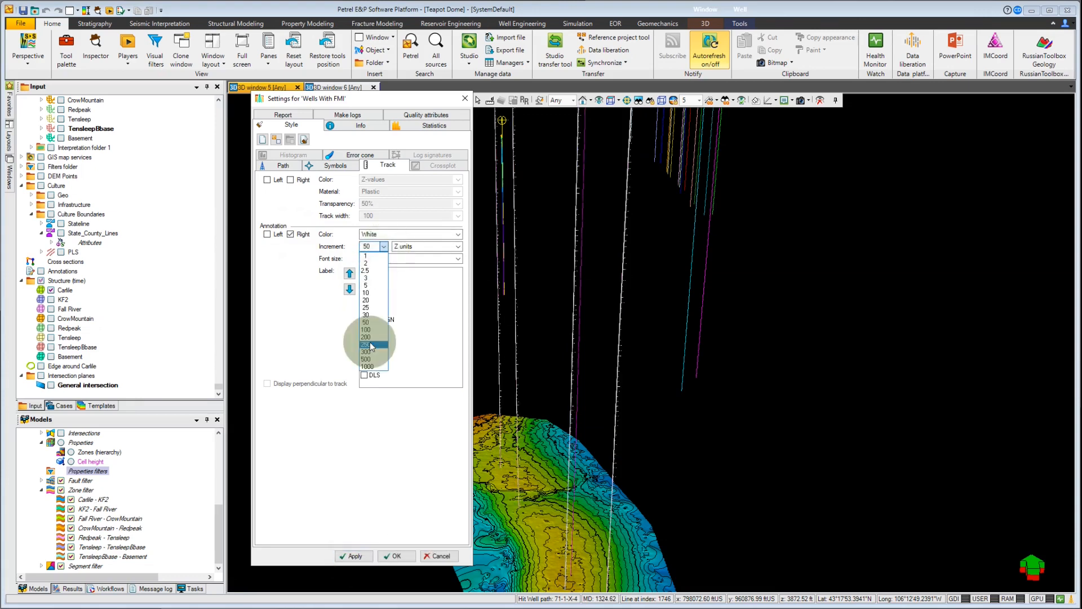
{"action": "left_click", "coordinate": [375, 260]}
{"action": "left_click", "coordinate": [376, 388]}
{"action": "left_click", "coordinate": [355, 556]}
{"action": "left_click_drag", "start_coordinate": [607, 198], "coordinate": [632, 364], "text": "ctrl+shift"}
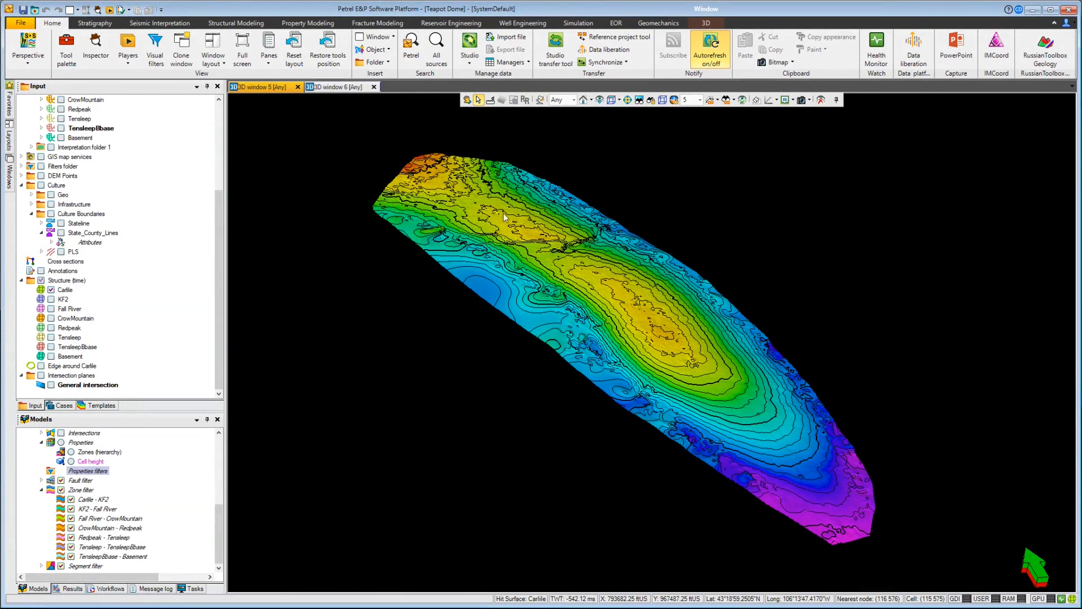
Step: In the Carlile surface's style settings, set the contour increment to 20 and line width to 2, and show contour annotation
{"action": "right_click", "coordinate": [454, 225]}
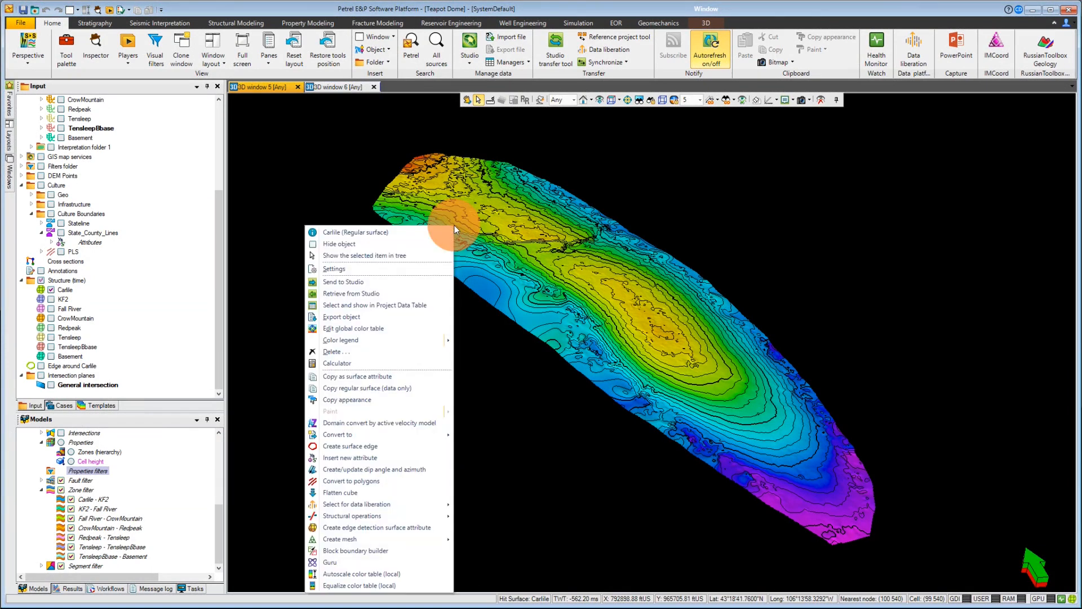
{"action": "left_click", "coordinate": [376, 271]}
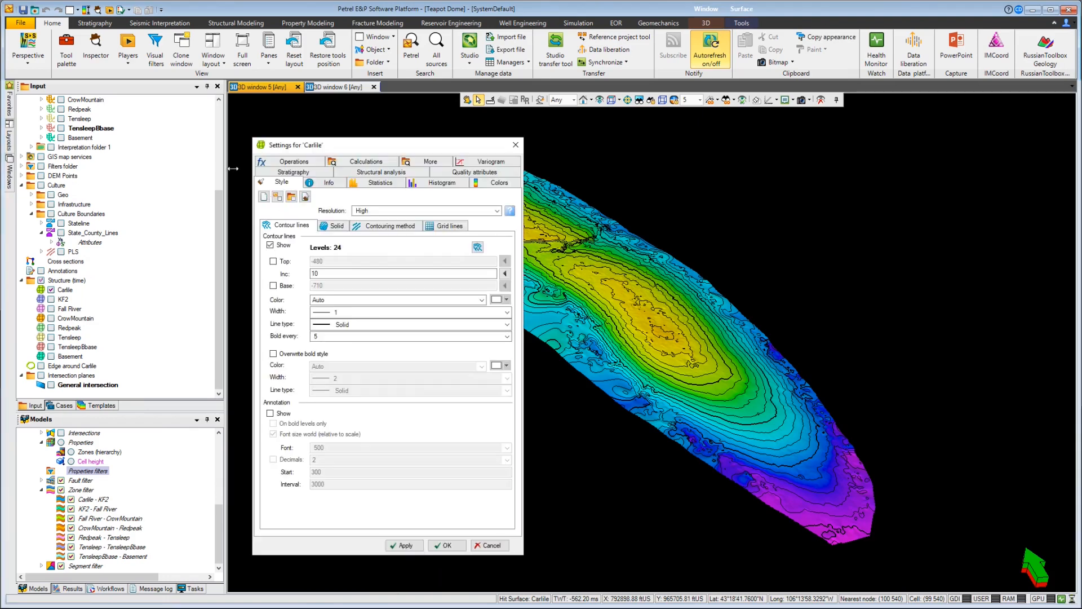
{"action": "double_click", "coordinate": [323, 274]}
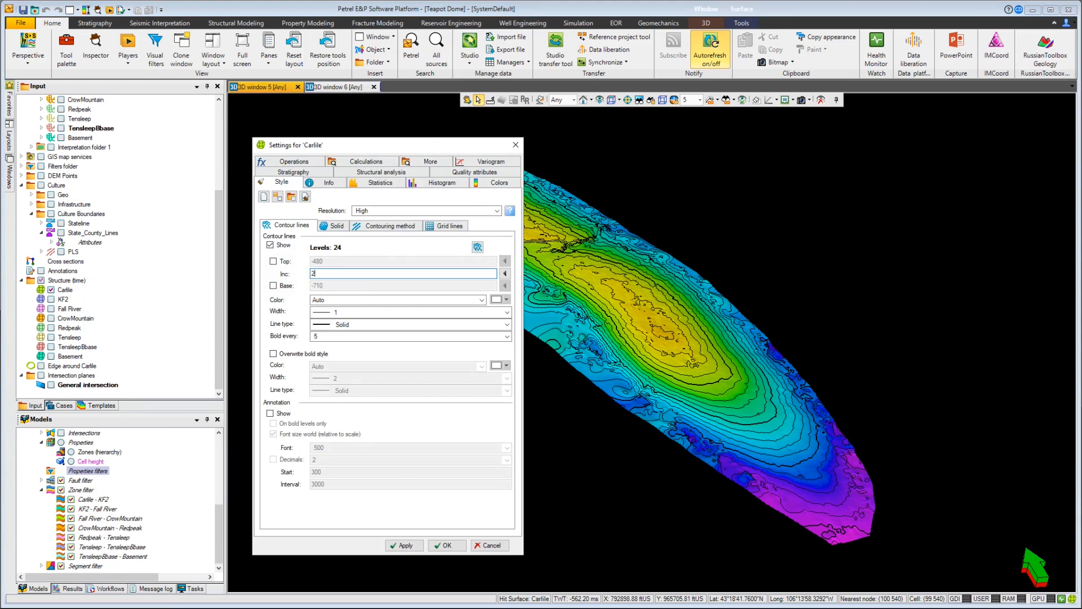
{"action": "type", "text": "20"}
{"action": "left_click", "coordinate": [344, 313]}
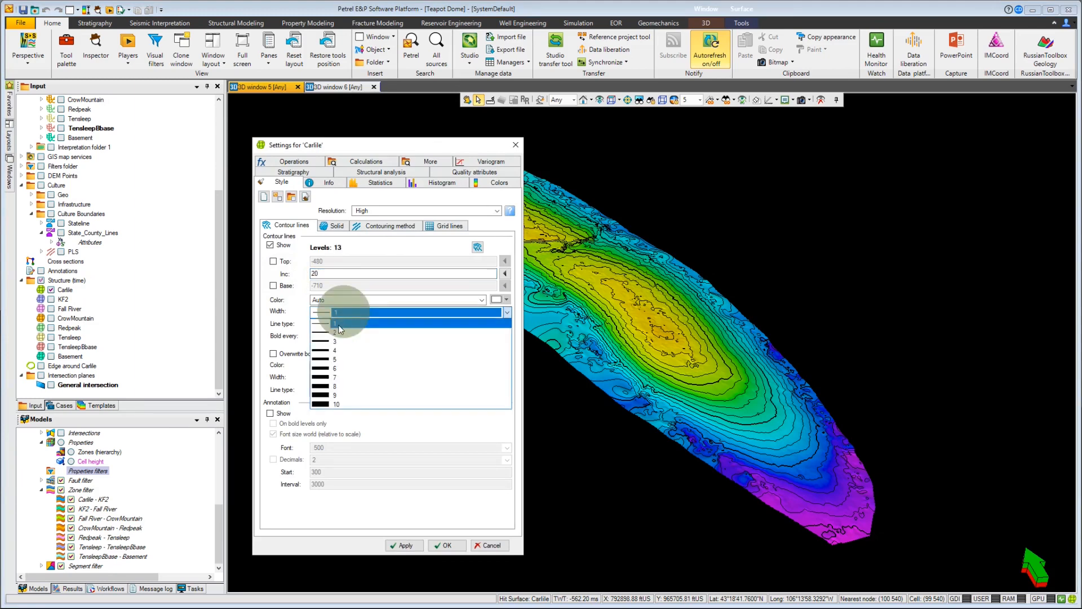
{"action": "left_click", "coordinate": [339, 332]}
{"action": "left_click", "coordinate": [270, 413]}
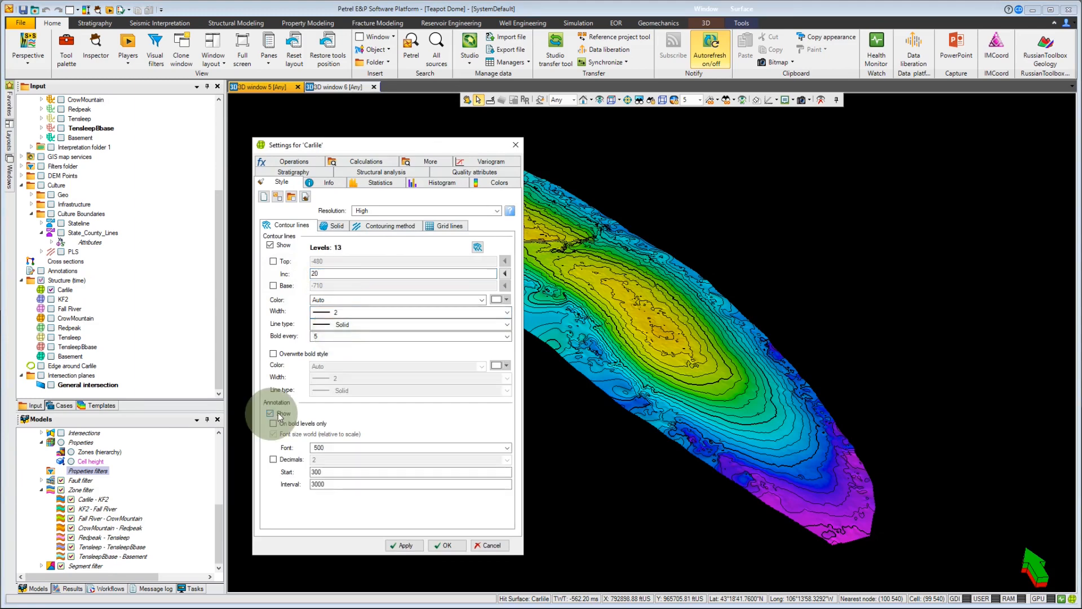
Step: Keep the Carlile surface's solid fill colored by Z-values and set its transparency to 30%
{"action": "left_click", "coordinate": [334, 225]}
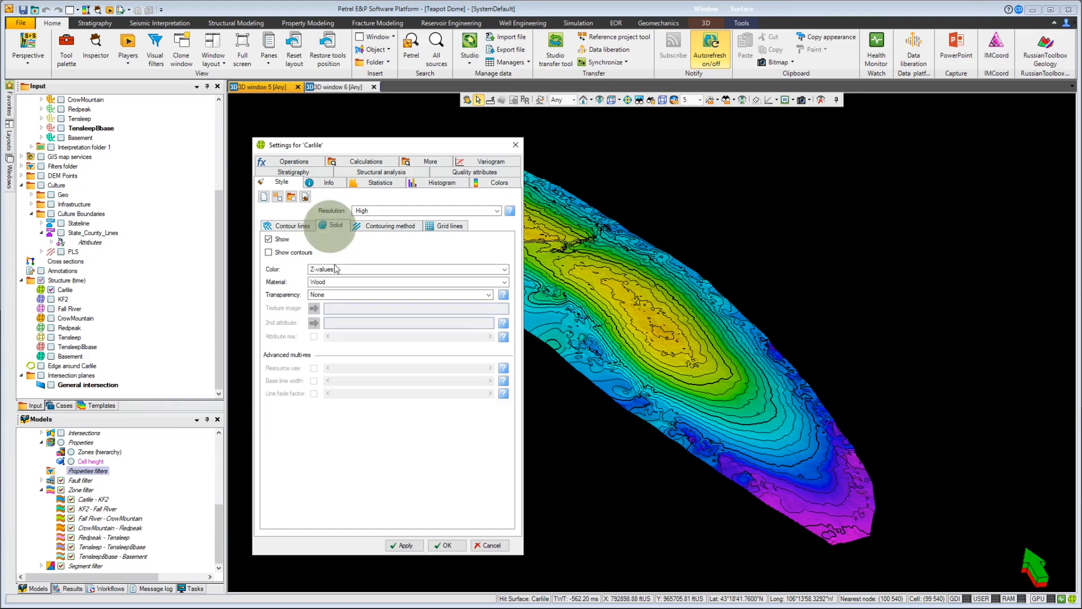
{"action": "left_click", "coordinate": [333, 269]}
{"action": "left_click", "coordinate": [332, 294]}
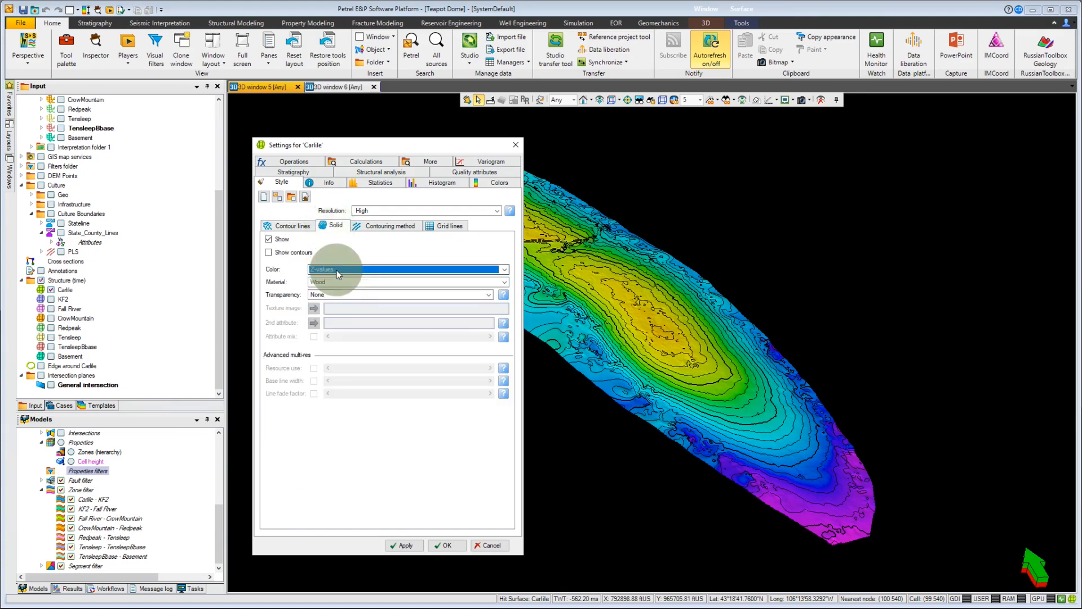
{"action": "left_click", "coordinate": [330, 293]}
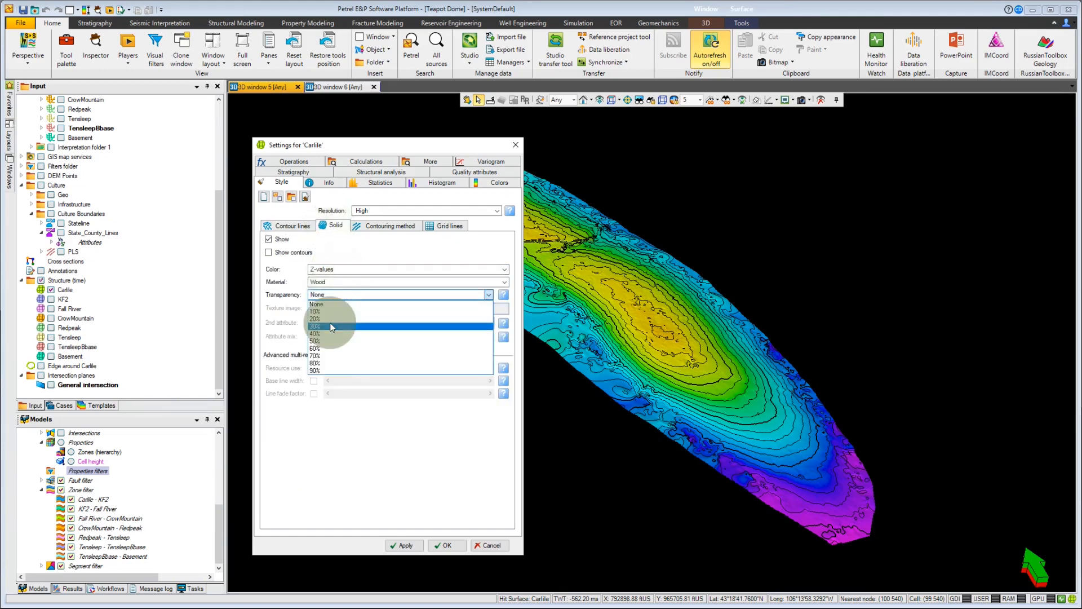
{"action": "left_click", "coordinate": [330, 322]}
Step: Assign the global color table Green blue brown red to the Carlile surface and apply the settings
{"action": "left_click", "coordinate": [487, 184]}
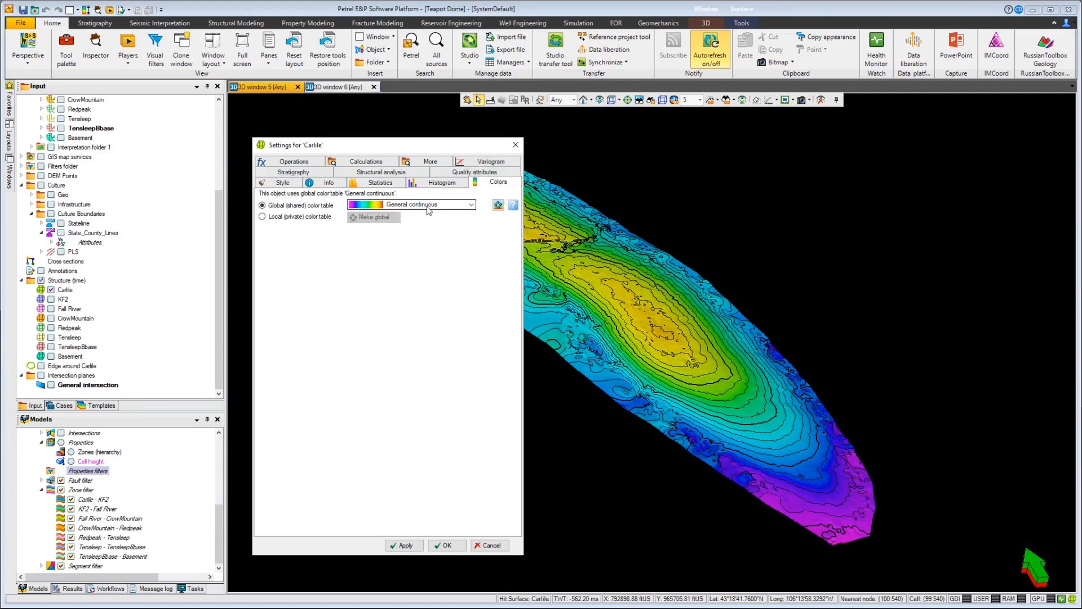
{"action": "left_click", "coordinate": [467, 206]}
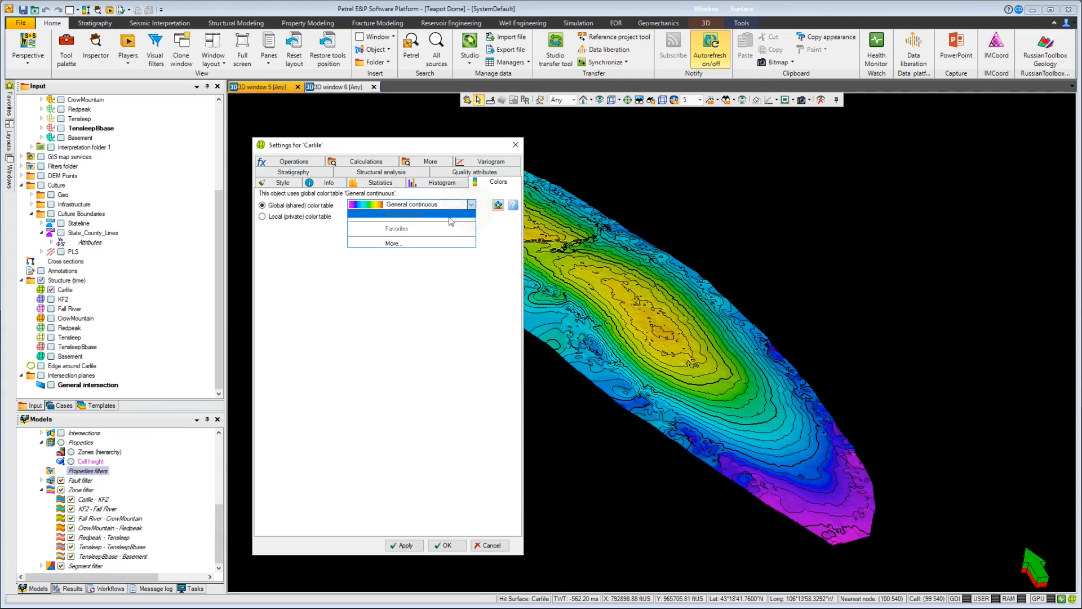
{"action": "left_click", "coordinate": [408, 243]}
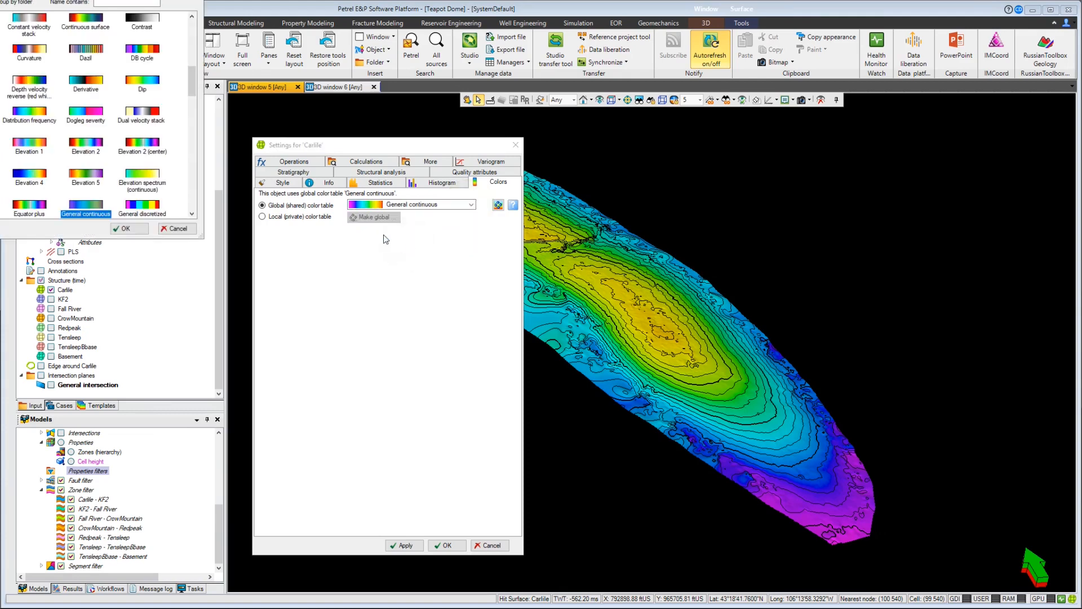
{"action": "left_click_drag", "start_coordinate": [109, 0], "coordinate": [682, 193]}
{"action": "scroll", "coordinate": [678, 316], "scroll_direction": "down", "scroll_amount": 10}
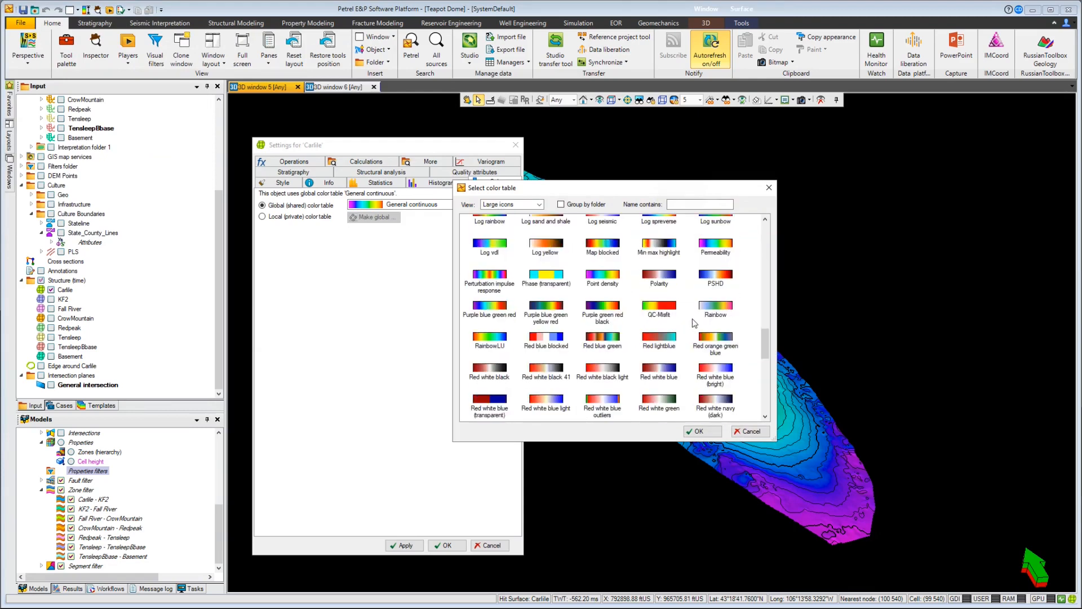
{"action": "scroll", "coordinate": [695, 323], "scroll_direction": "up", "scroll_amount": 3}
{"action": "scroll", "coordinate": [685, 325], "scroll_direction": "up", "scroll_amount": 3}
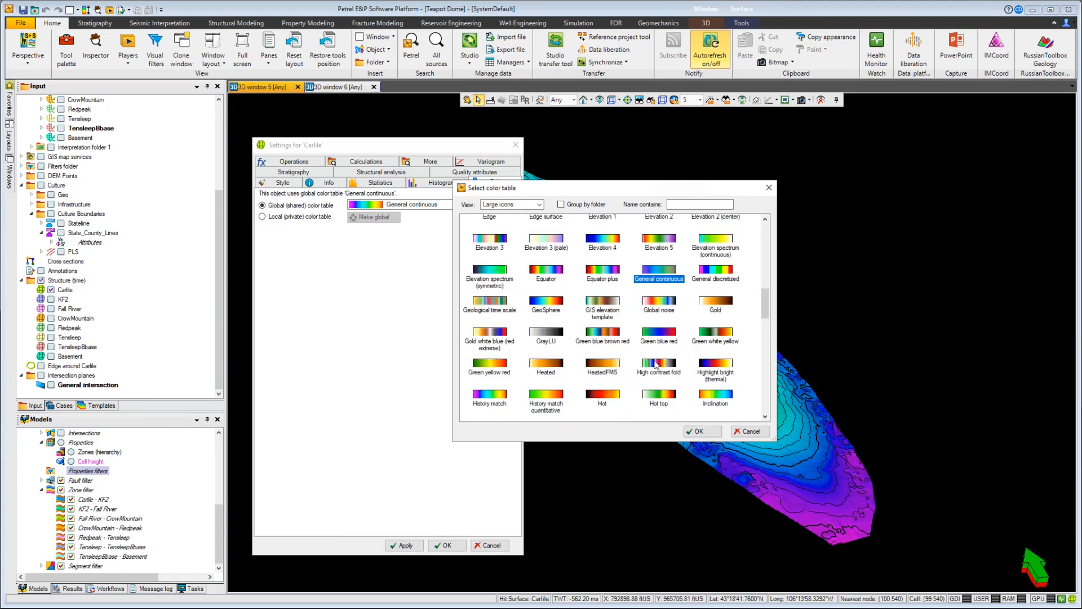
{"action": "left_click", "coordinate": [605, 332]}
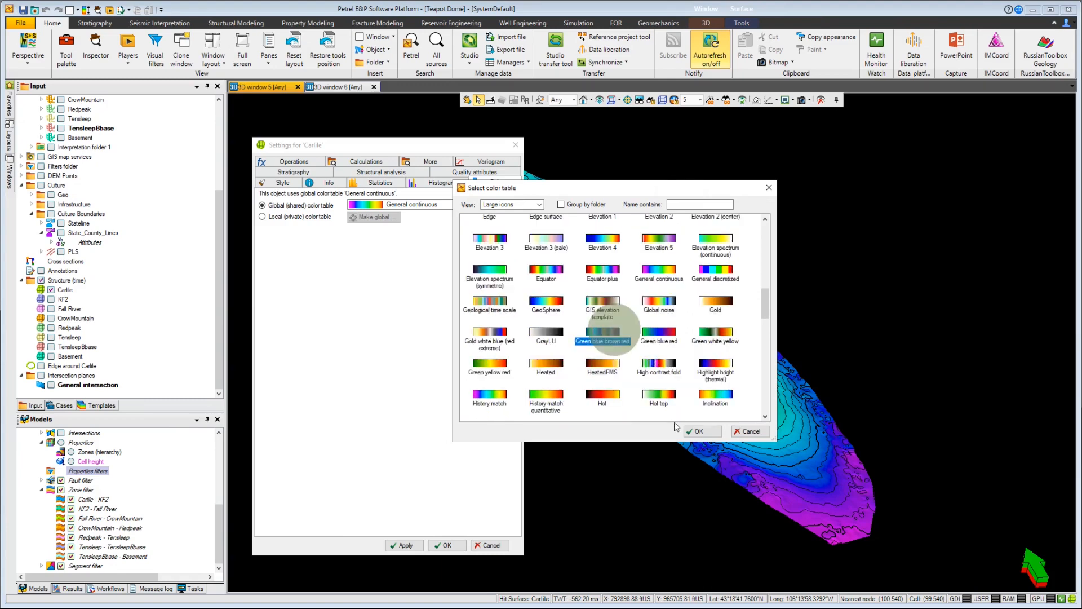
{"action": "left_click", "coordinate": [699, 431]}
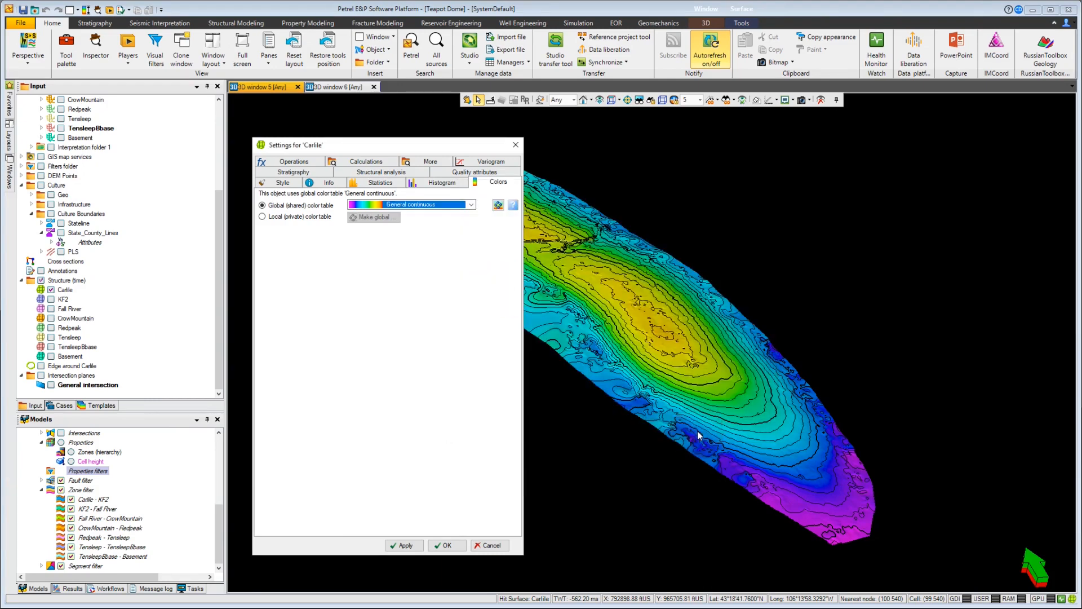
{"action": "left_click", "coordinate": [407, 545]}
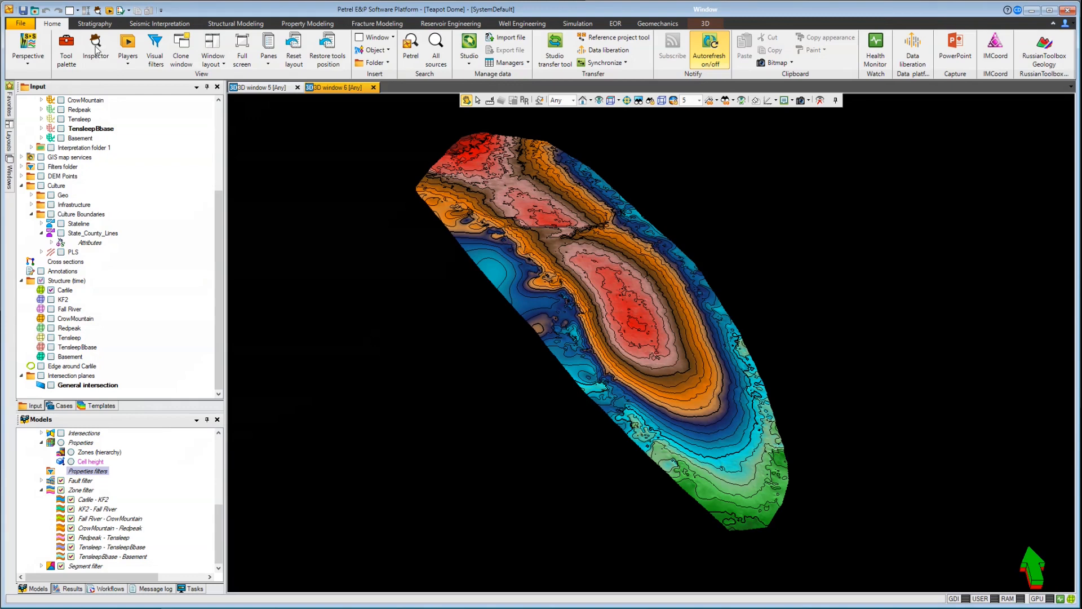
Step: Open the Inspector, pick a point on the Carlile surface, and view its pick information, statistics and style
{"action": "left_click", "coordinate": [96, 49]}
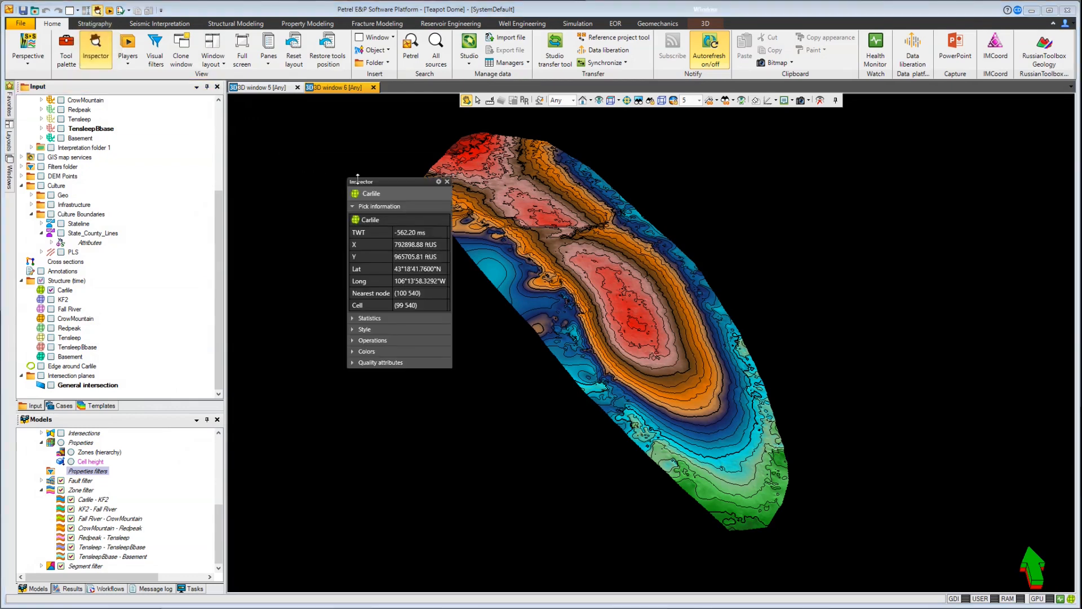
{"action": "left_click_drag", "start_coordinate": [379, 184], "coordinate": [323, 156]}
{"action": "left_click", "coordinate": [478, 99]}
{"action": "left_click", "coordinate": [491, 209]}
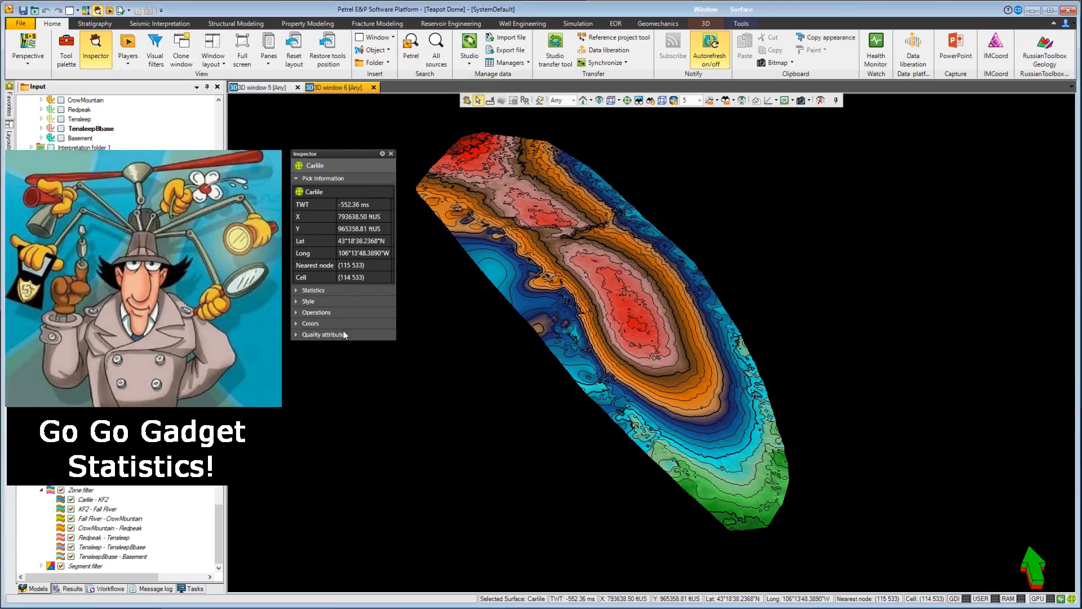
{"action": "left_click", "coordinate": [295, 291]}
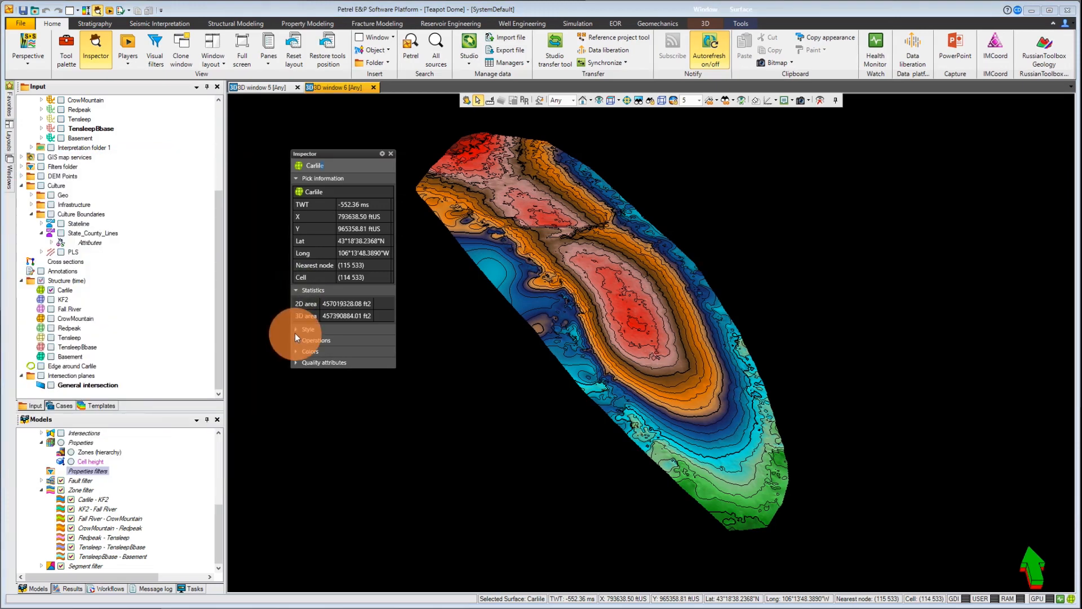
{"action": "left_click", "coordinate": [295, 331]}
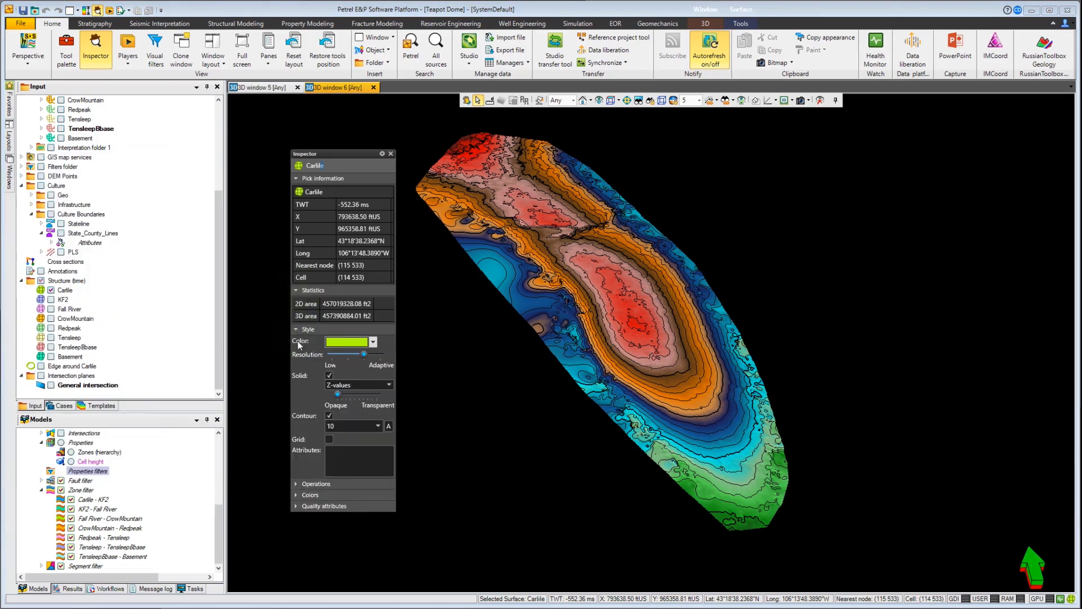
Step: Change the Carlile surface's color table to Green yellow red in the Inspector
{"action": "left_click", "coordinate": [298, 494]}
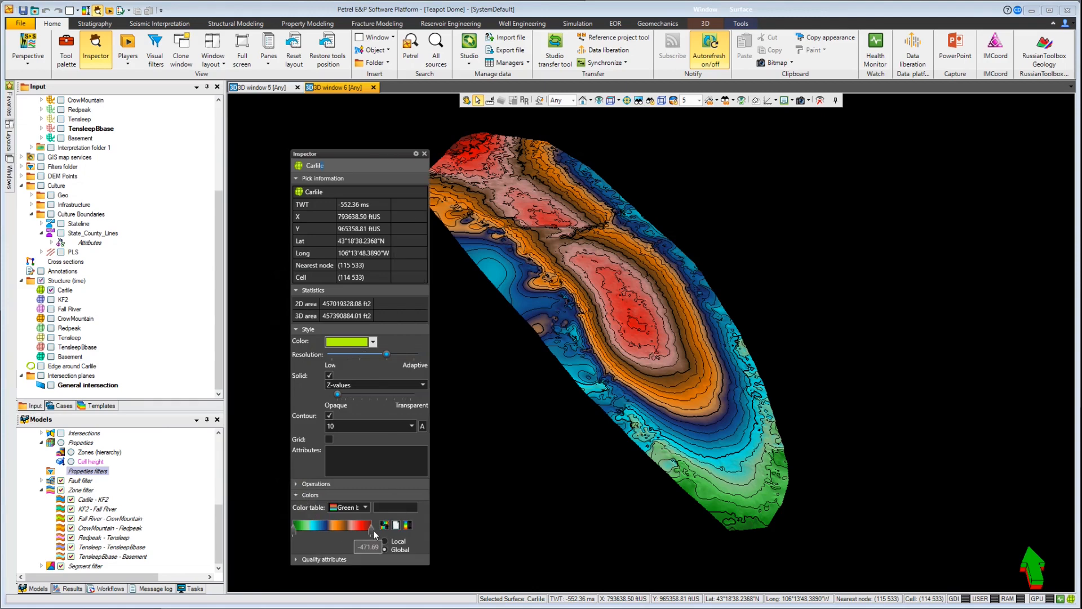
{"action": "left_click", "coordinate": [366, 505]}
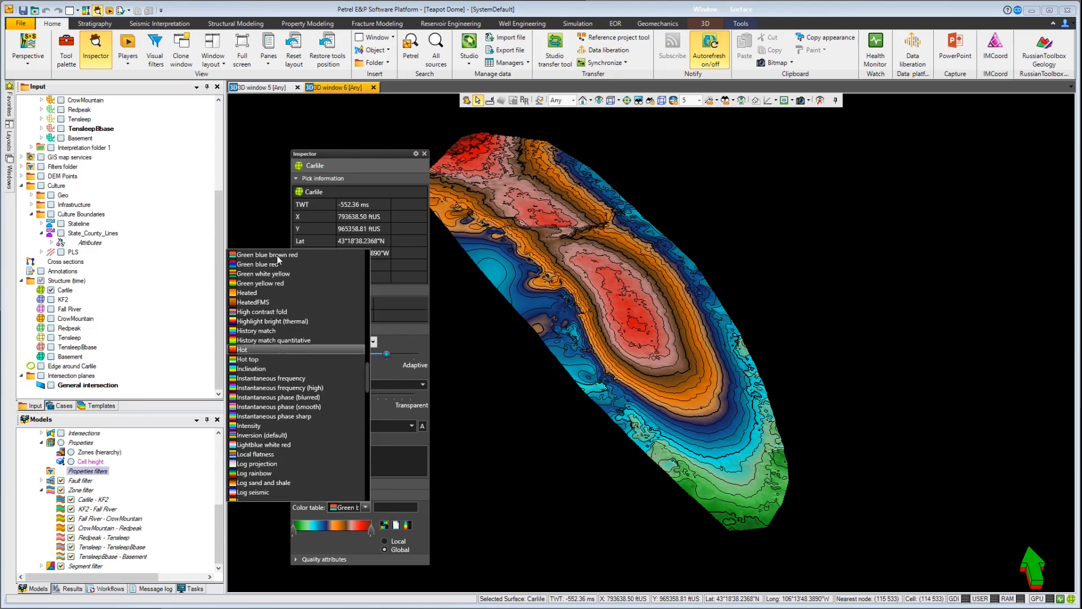
{"action": "left_click", "coordinate": [275, 284]}
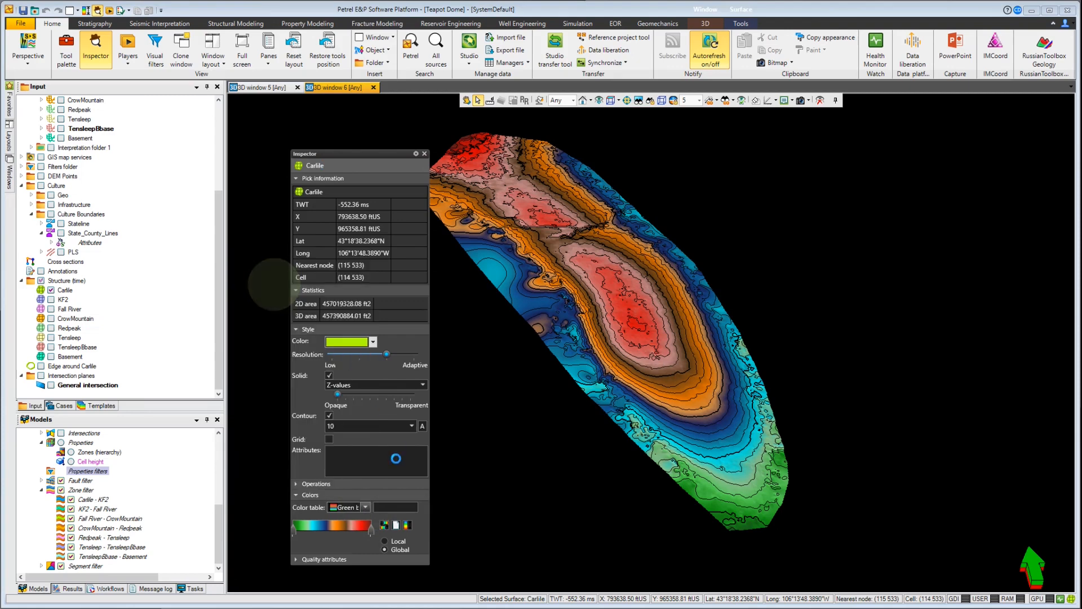